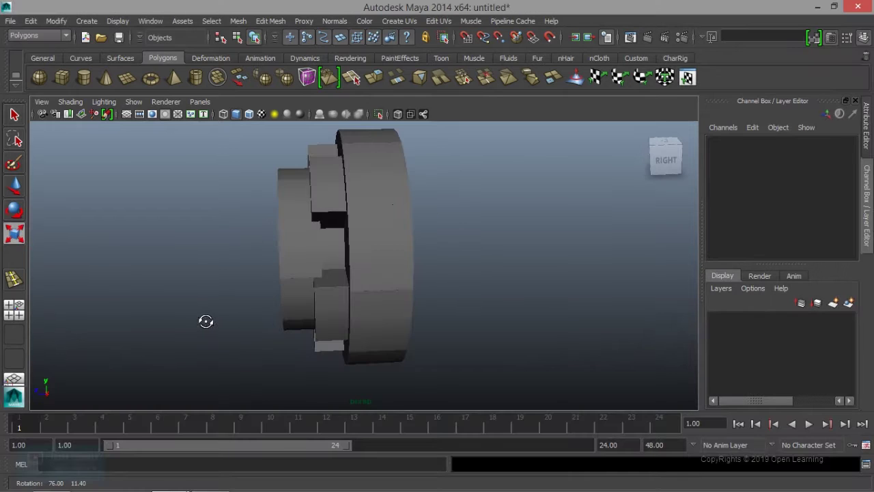
# Select the pipe fin piece and jump the current time to frame 240.
pyautogui.moveTo(205, 318)
pyautogui.keyDown('alt'); pyautogui.mouseDown()
pyautogui.moveTo(328, 308)
pyautogui.moveTo(292, 292)
pyautogui.mouseUp(); pyautogui.keyUp('alt')
pyautogui.click(306, 275)
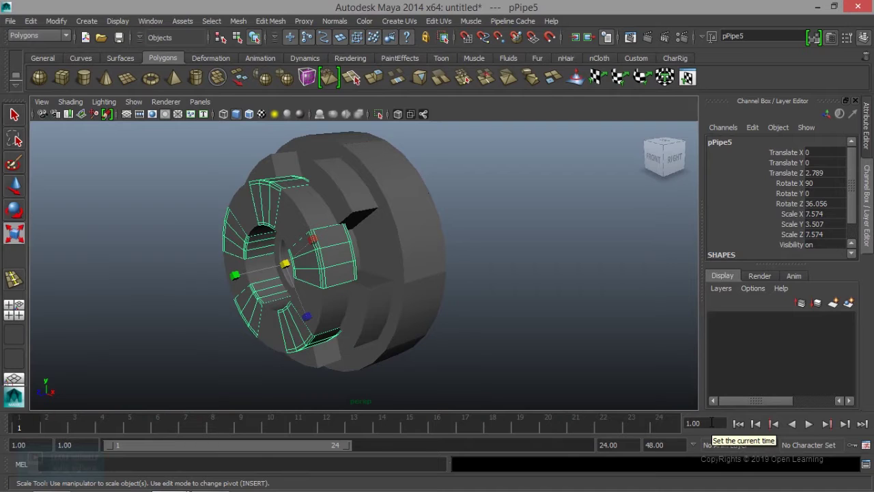
pyautogui.moveTo(712, 422); pyautogui.dragTo(682, 425)
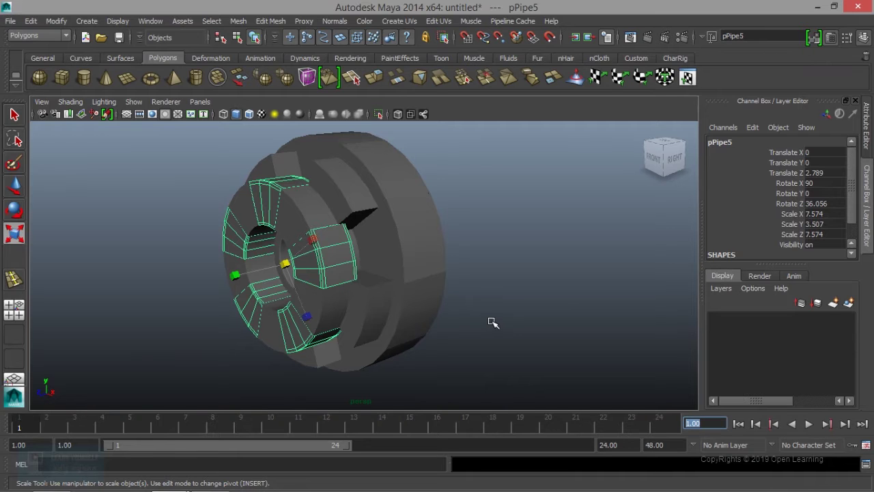
pyautogui.moveTo(412, 316)
pyautogui.keyDown('alt'); pyautogui.mouseDown()
pyautogui.moveTo(488, 302)
pyautogui.moveTo(419, 328)
pyautogui.moveTo(376, 308)
pyautogui.moveTo(550, 306)
pyautogui.moveTo(484, 326)
pyautogui.moveTo(566, 301)
pyautogui.moveTo(437, 303)
pyautogui.mouseUp(); pyautogui.keyUp('alt')
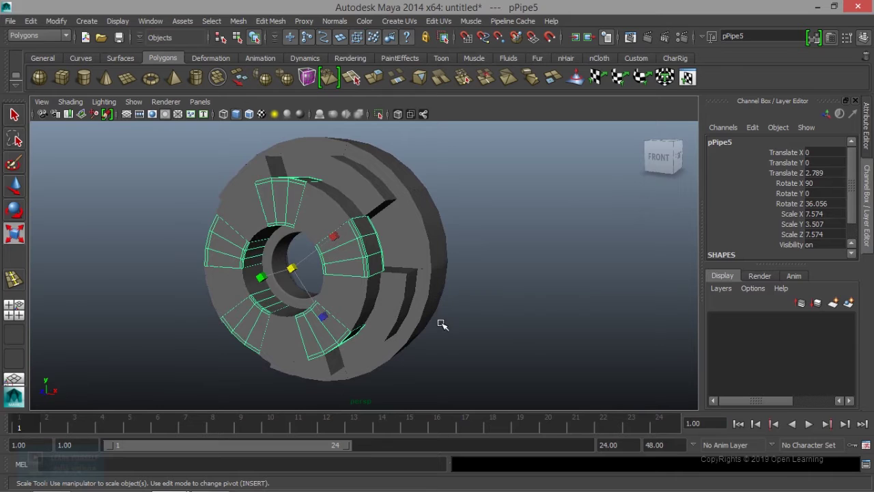
pyautogui.click(713, 424)
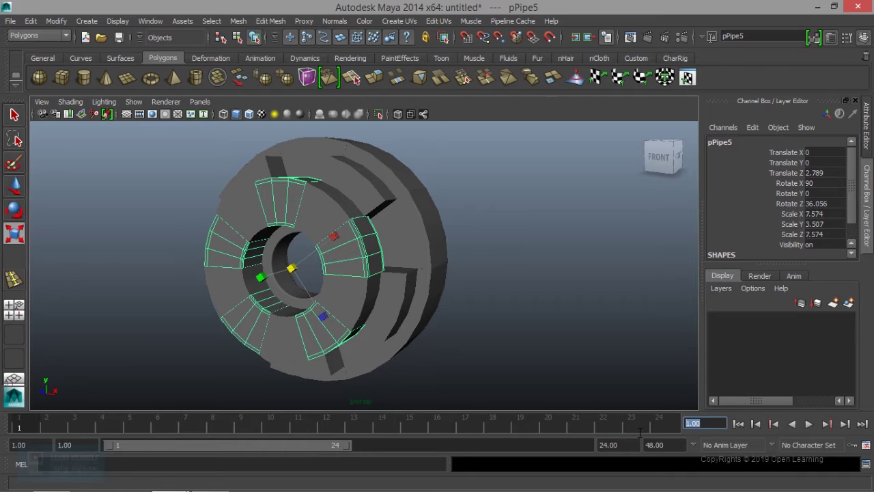
pyautogui.write('240')
pyautogui.press('Return')
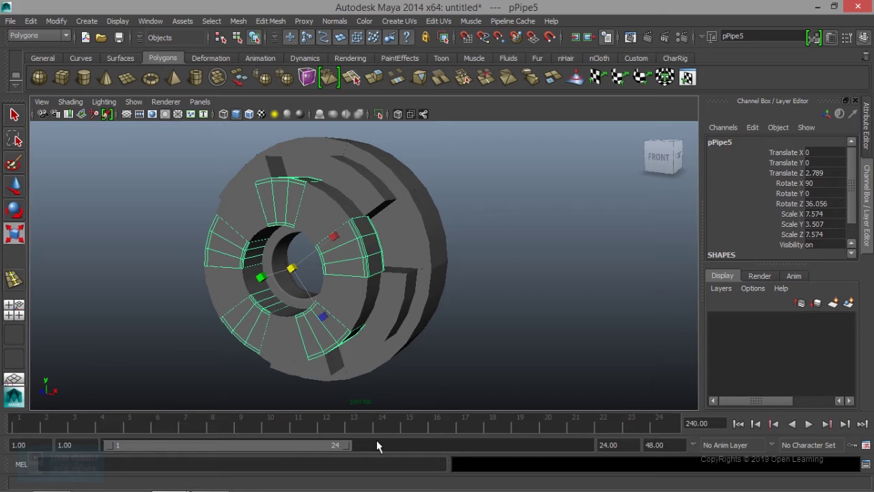
# Extend the visible timeline range to 48 frames and preview the playback.
pyautogui.moveTo(348, 446); pyautogui.dragTo(639, 447)
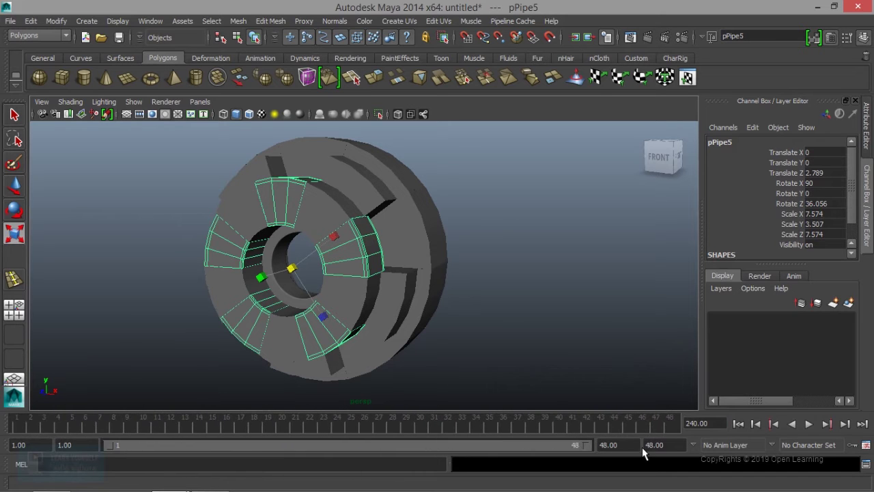
pyautogui.scroll(-2, 449, 321)
pyautogui.moveTo(449, 321)
pyautogui.keyDown('alt'); pyautogui.mouseDown()
pyautogui.moveTo(384, 317)
pyautogui.moveTo(452, 320)
pyautogui.mouseUp(); pyautogui.keyUp('alt')
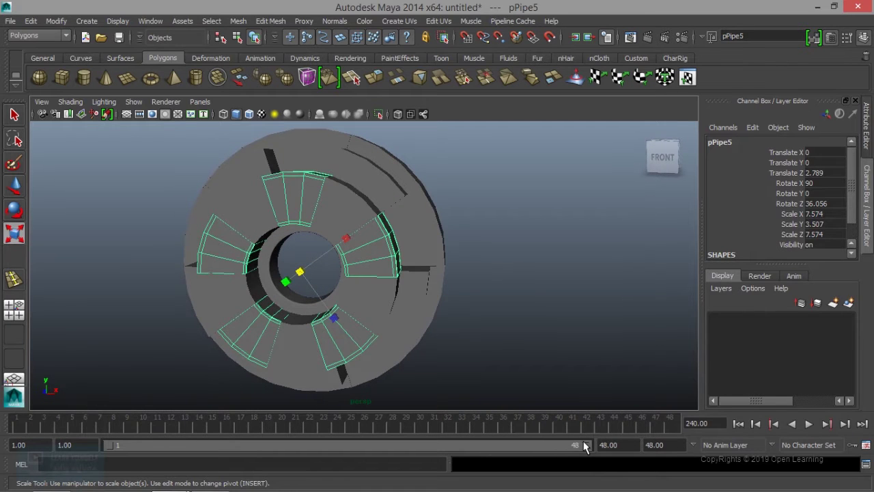
pyautogui.click(28, 427)
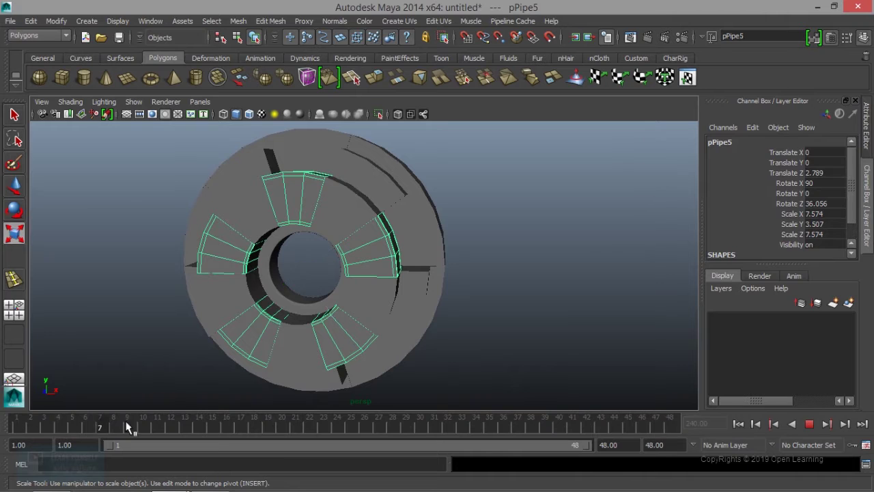
pyautogui.click(241, 426)
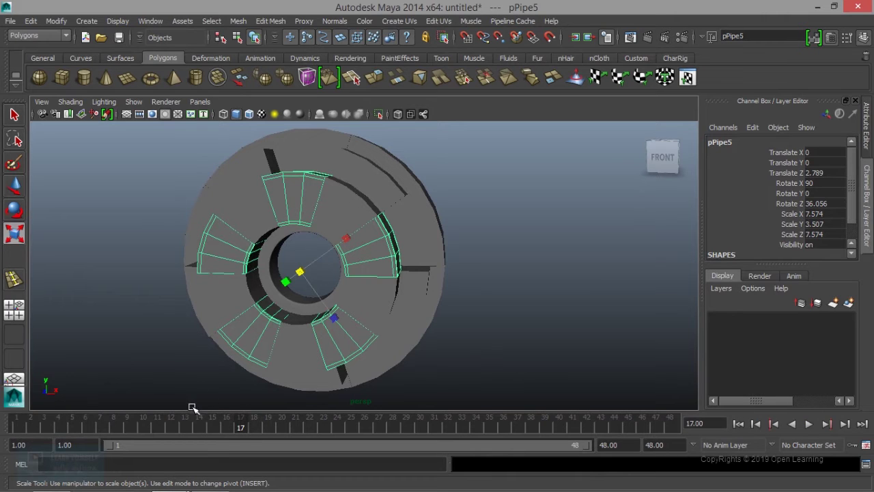
pyautogui.hotkey('alt', 'v')
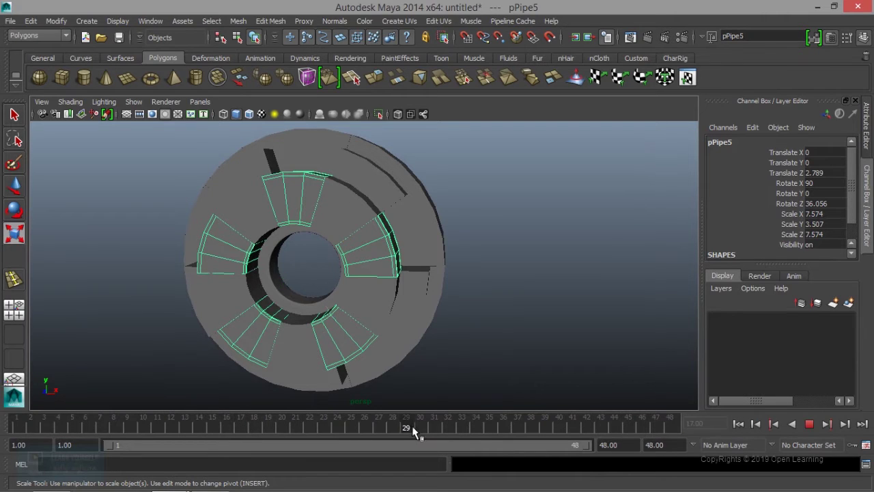
pyautogui.click(519, 426)
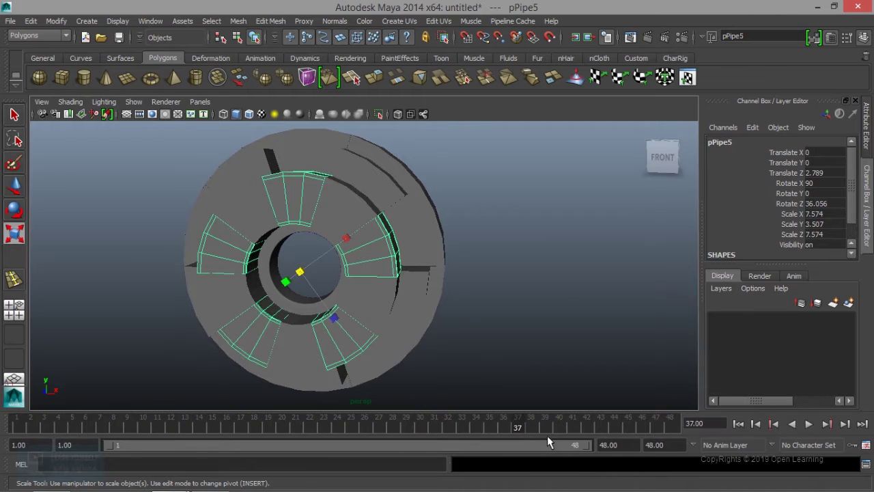
# Set the playback end frame to 125, then play through and stop back at frame 1.
pyautogui.click(608, 444)
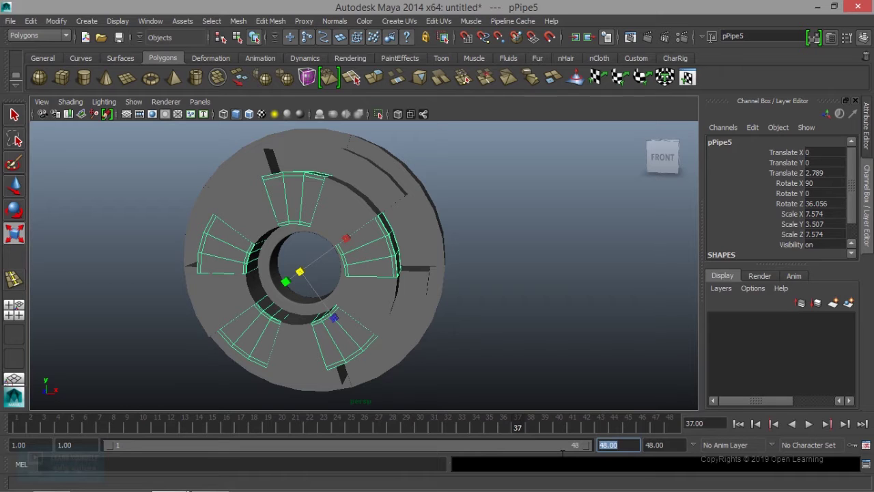
pyautogui.write('125')
pyautogui.press('Return')
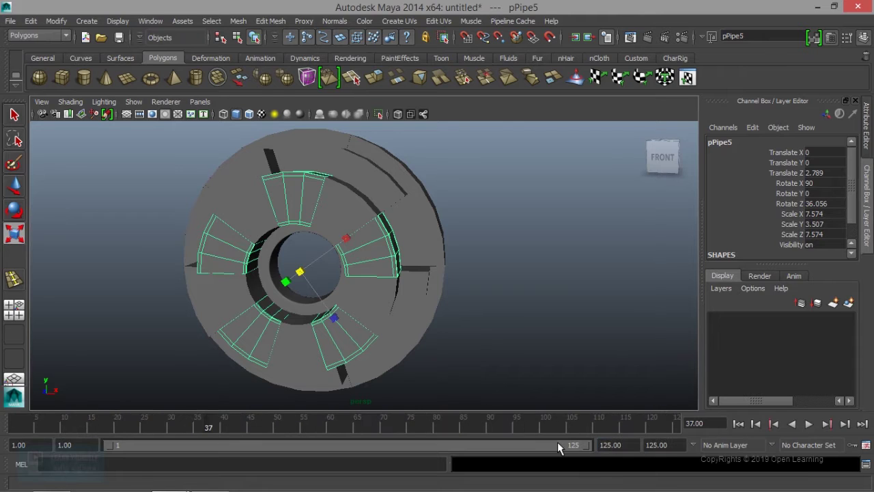
pyautogui.hotkey('alt', 'v')
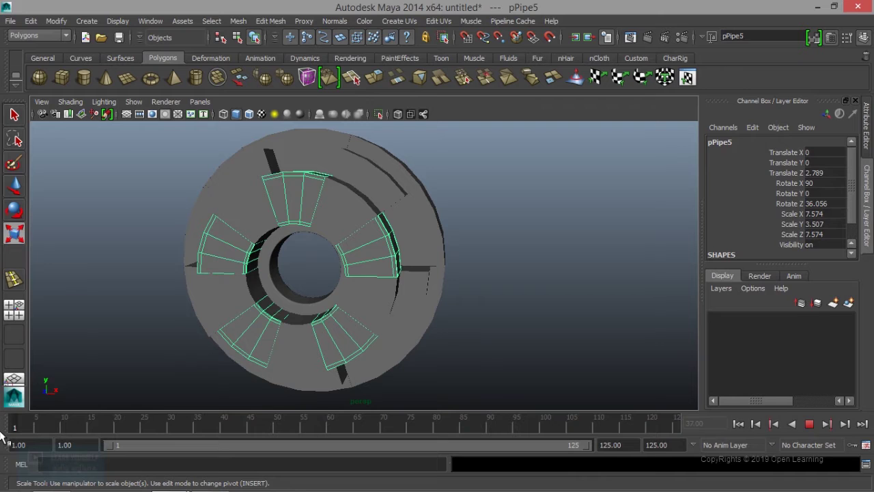
pyautogui.hotkey('alt', 'v')
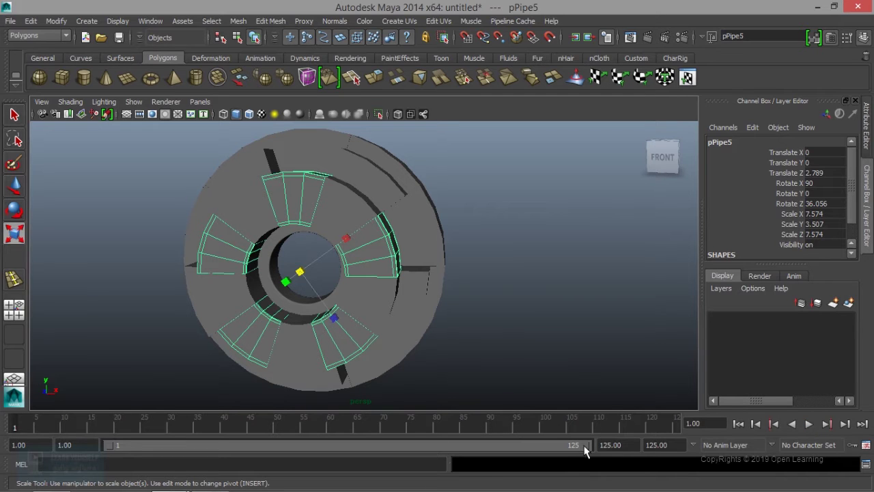
pyautogui.scroll(-3, 399, 258)
pyautogui.moveTo(219, 195); pyautogui.dragTo(470, 343)
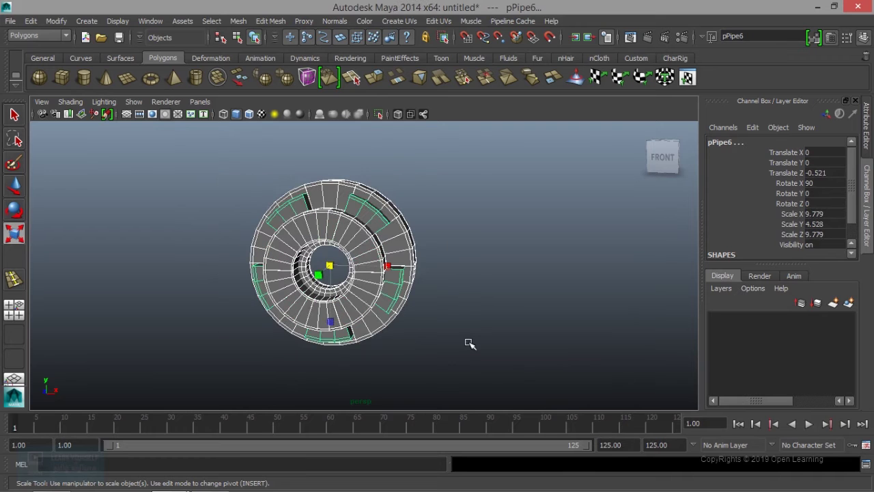
# Delete pPipe6's history and freeze its transforms to zero translate/rotate and scale 1.
pyautogui.click(25, 22)
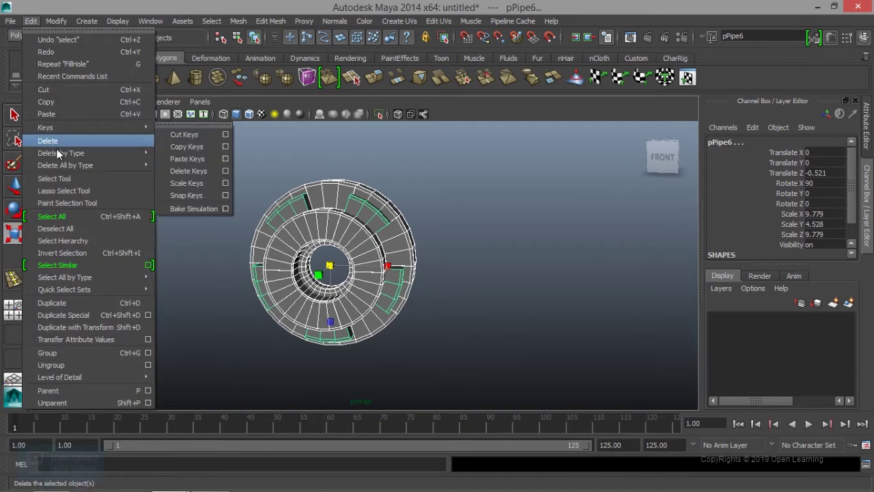
pyautogui.click(189, 154)
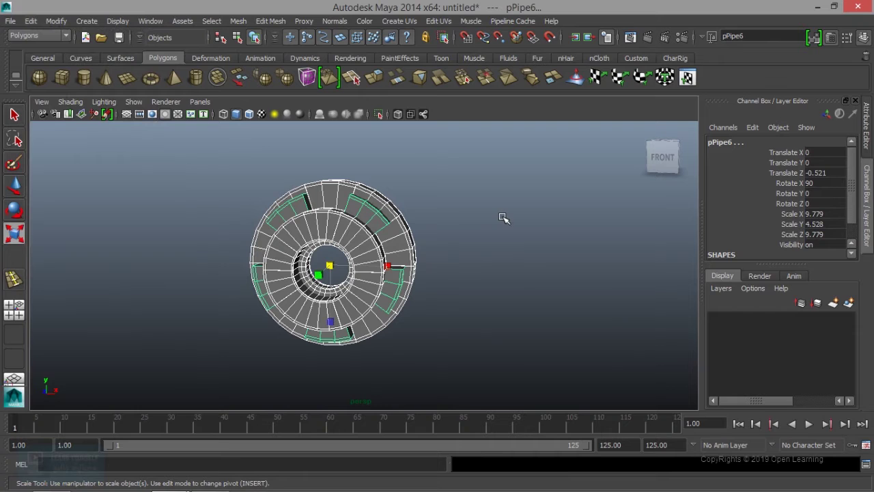
pyautogui.click(56, 22)
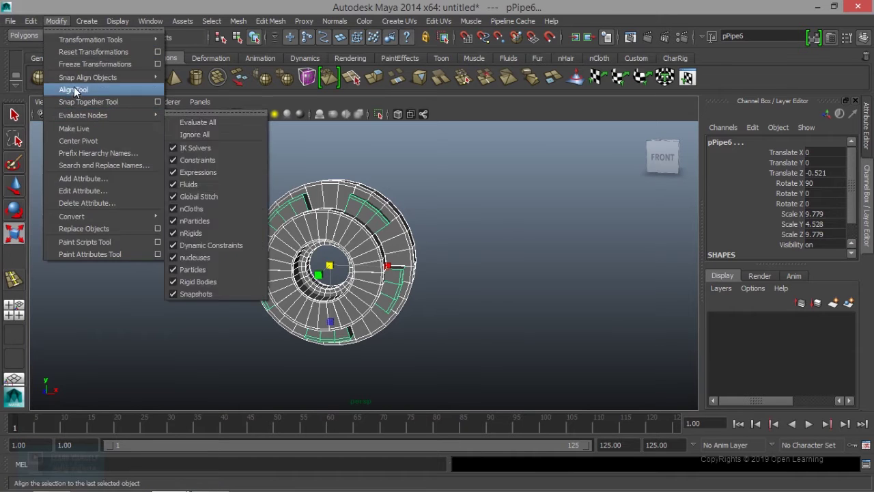
pyautogui.click(80, 65)
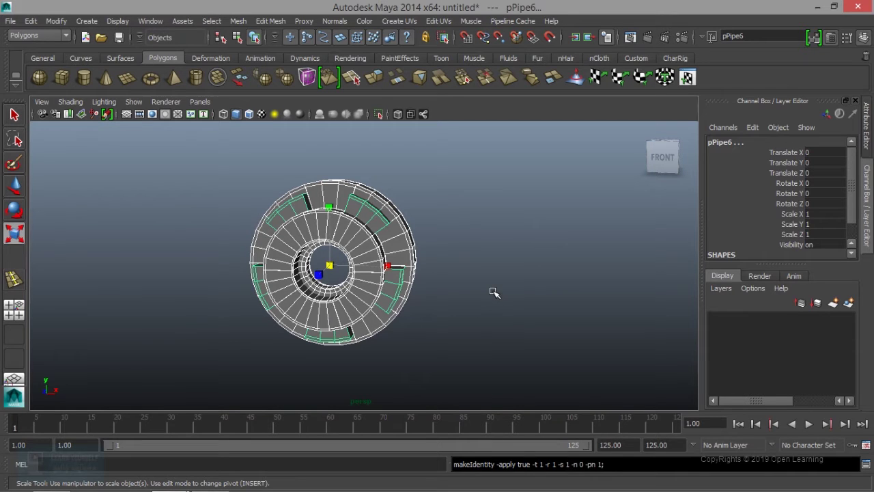
pyautogui.keyDown('alt'); pyautogui.moveTo(469, 307); pyautogui.dragTo(441, 296); pyautogui.keyUp('alt')
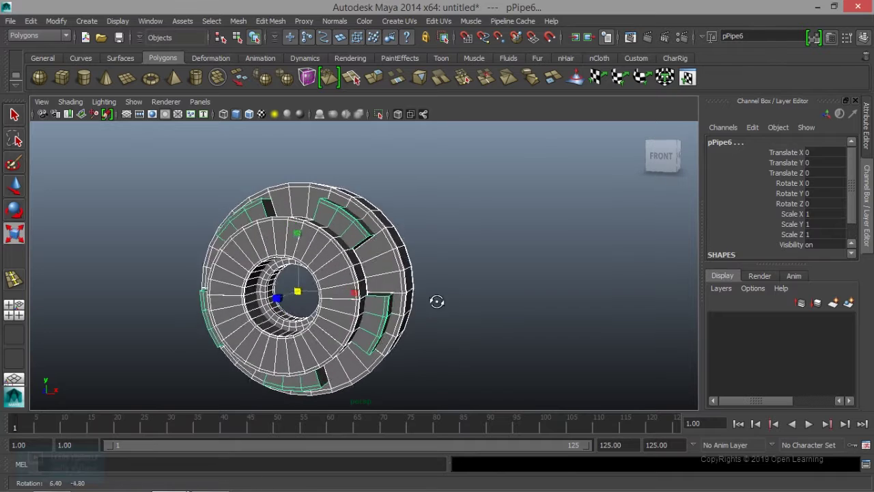
pyautogui.click(674, 425)
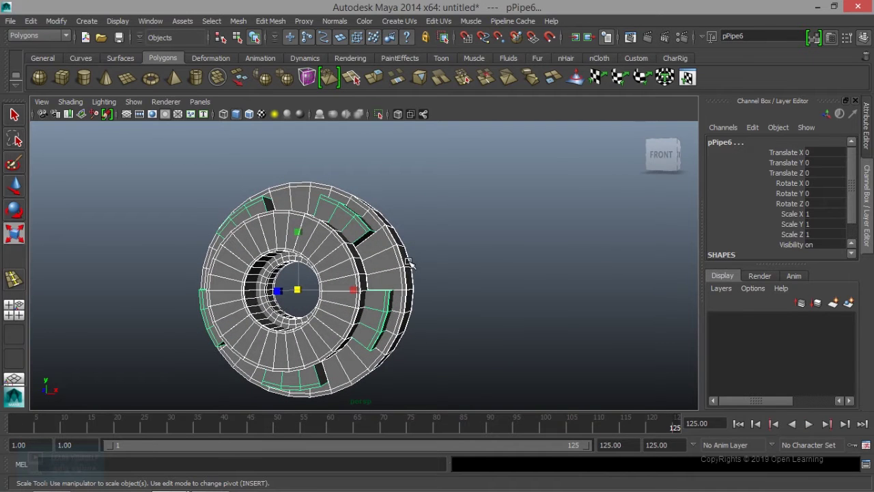
# Key all of the ring's channels and play back the animation.
pyautogui.press('s')
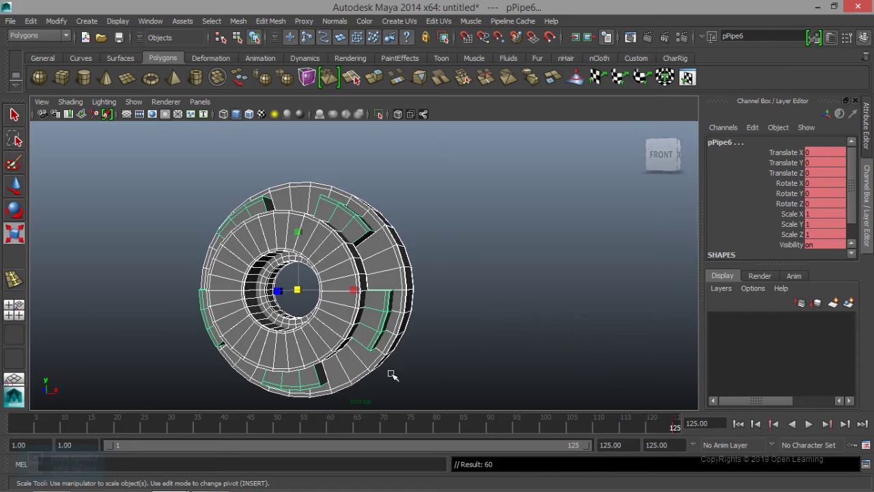
pyautogui.keyDown('alt'); pyautogui.moveTo(394, 357); pyautogui.dragTo(463, 292); pyautogui.keyUp('alt')
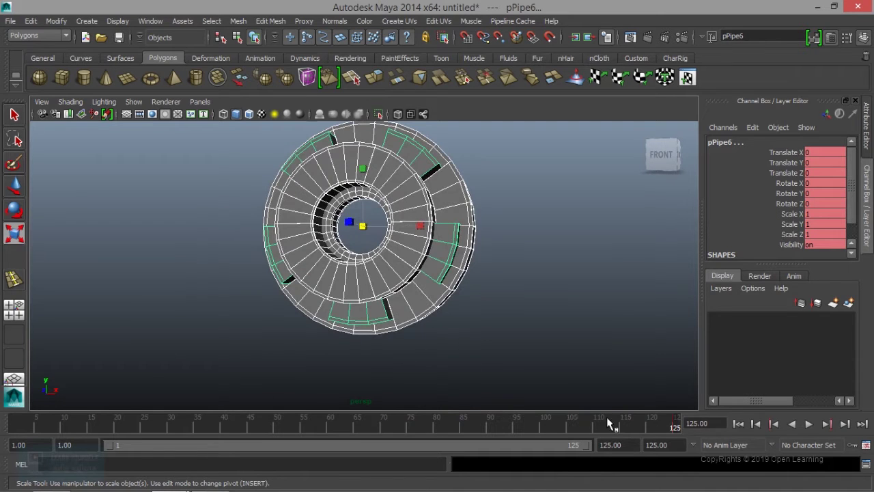
pyautogui.hotkey('alt', 'v')
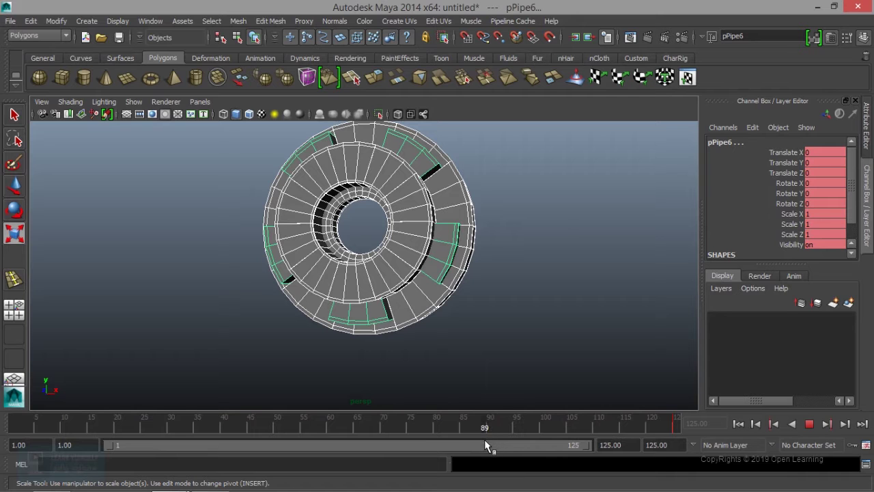
pyautogui.hotkey('alt', 'v')
# Rotate pPipe6 about Z to 41.443, then to -4.793 at frame 39, checking playback.
pyautogui.moveTo(485, 355)
pyautogui.keyDown('alt'); pyautogui.mouseDown()
pyautogui.moveTo(469, 347)
pyautogui.moveTo(420, 220)
pyautogui.mouseUp(); pyautogui.keyUp('alt')
pyautogui.keyDown('shift'); pyautogui.click(420, 220); pyautogui.keyUp('shift')
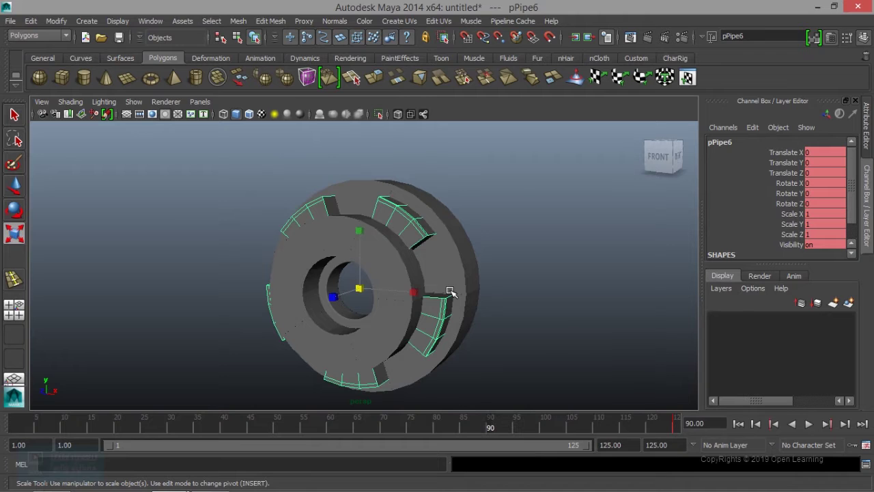
pyautogui.press('e')
pyautogui.moveTo(403, 261); pyautogui.dragTo(381, 226)
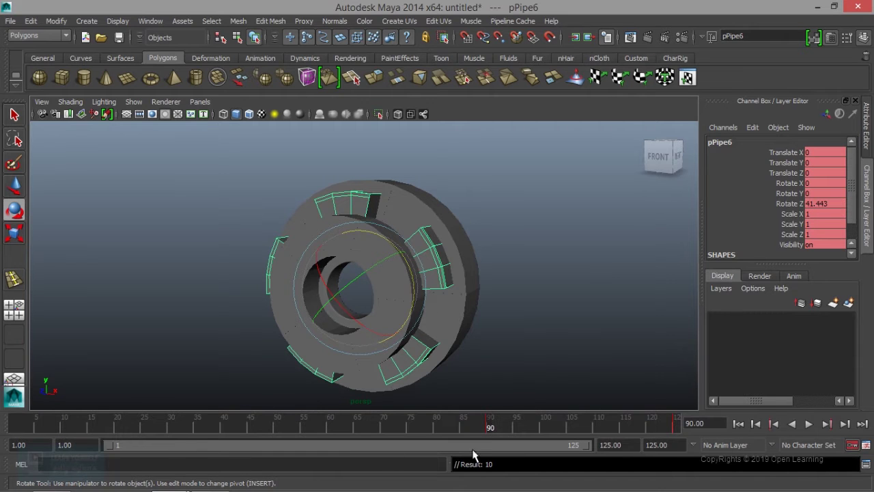
pyautogui.hotkey('alt', 'v')
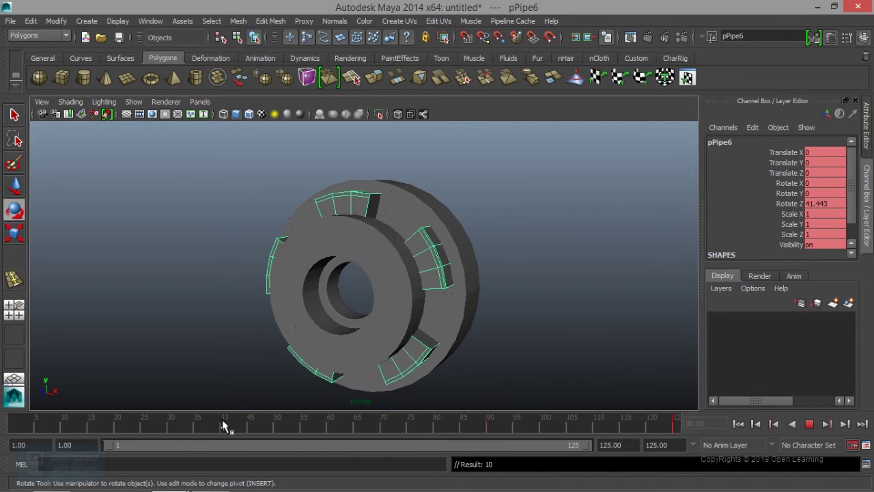
pyautogui.hotkey('alt', 'v')
pyautogui.moveTo(388, 241)
pyautogui.mouseDown()
pyautogui.moveTo(400, 282)
pyautogui.moveTo(396, 311)
pyautogui.mouseUp()
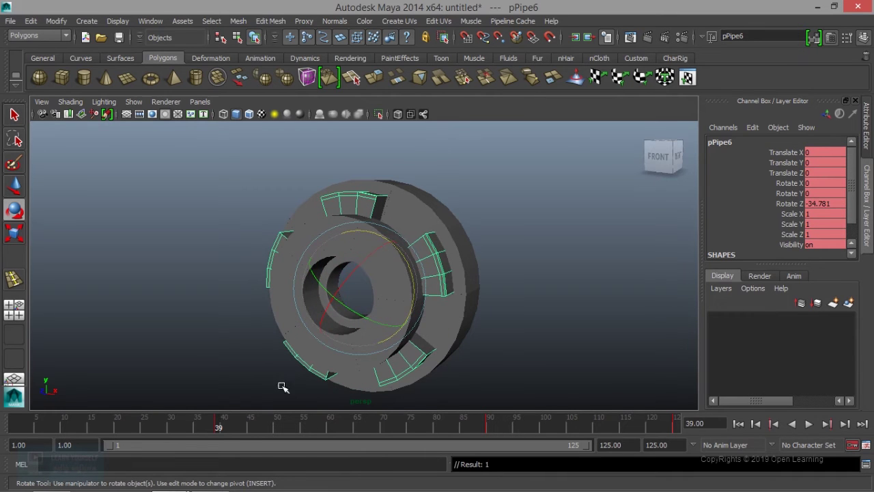
pyautogui.hotkey('alt', 'shift', 'v')
# At frame 1, rotate pPipe6 about Z to 81.66 and play the swinging animation.
pyautogui.moveTo(409, 266); pyautogui.dragTo(422, 250)
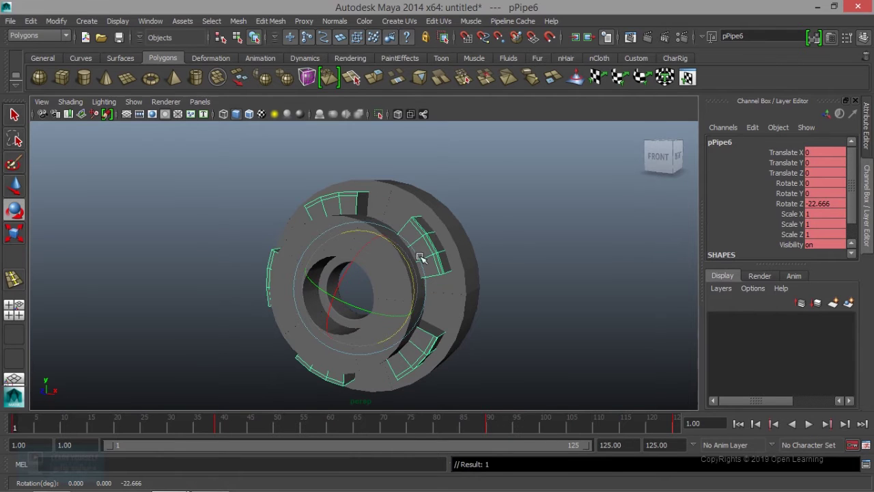
pyautogui.click(819, 203)
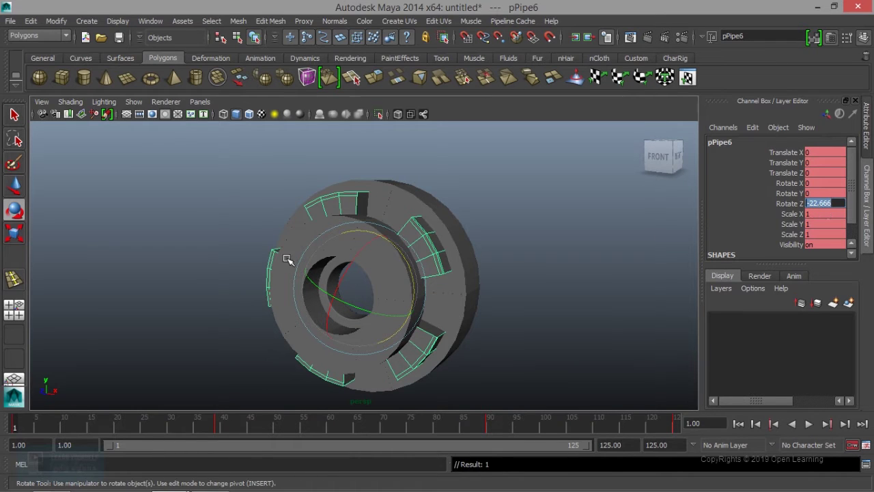
pyautogui.moveTo(419, 260)
pyautogui.mouseDown()
pyautogui.moveTo(323, 227)
pyautogui.moveTo(313, 243)
pyautogui.mouseUp()
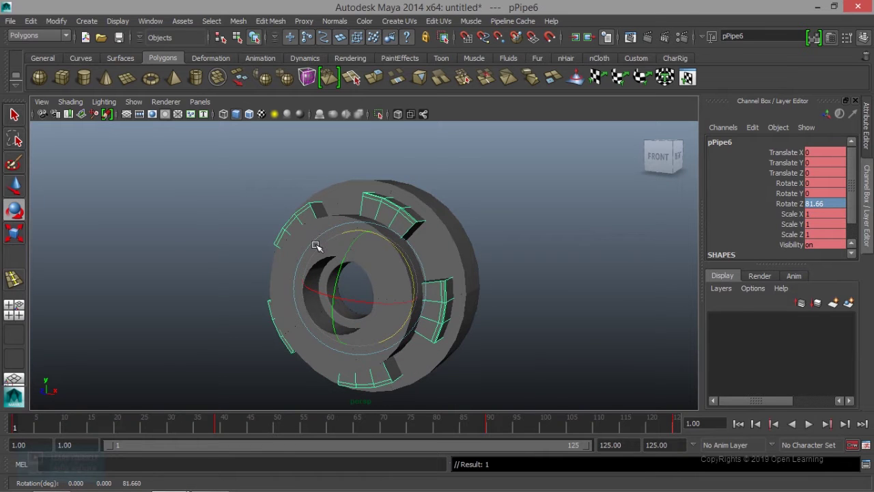
pyautogui.click(809, 425)
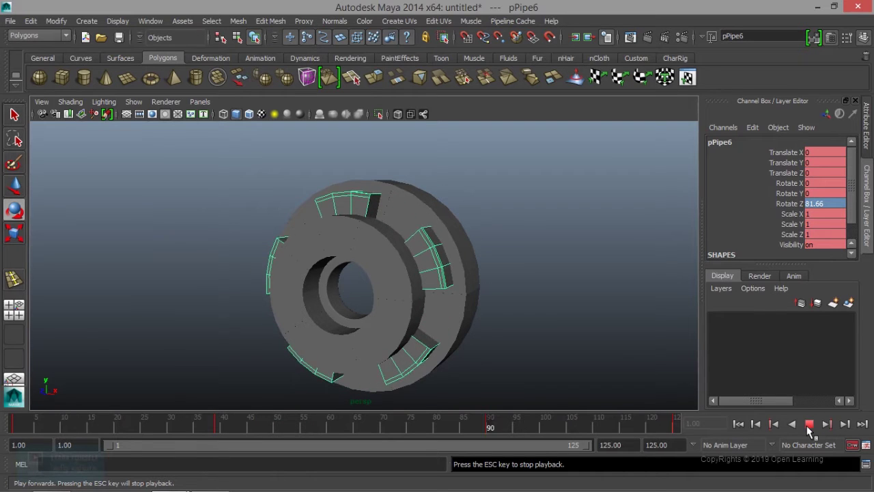
pyautogui.click(809, 425)
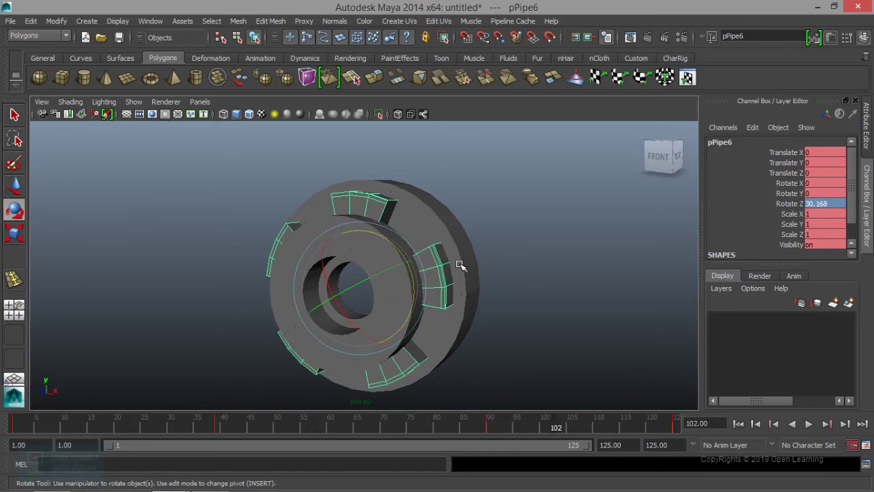
pyautogui.click(117, 22)
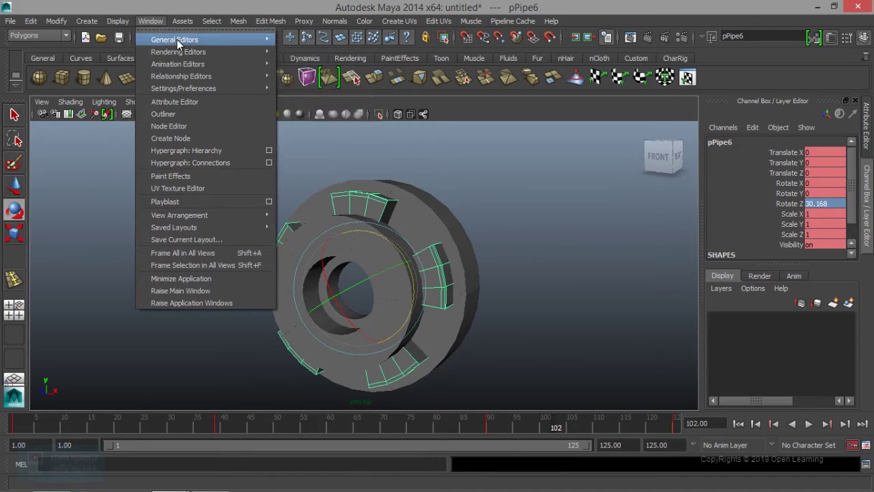
pyautogui.moveTo(180, 75)
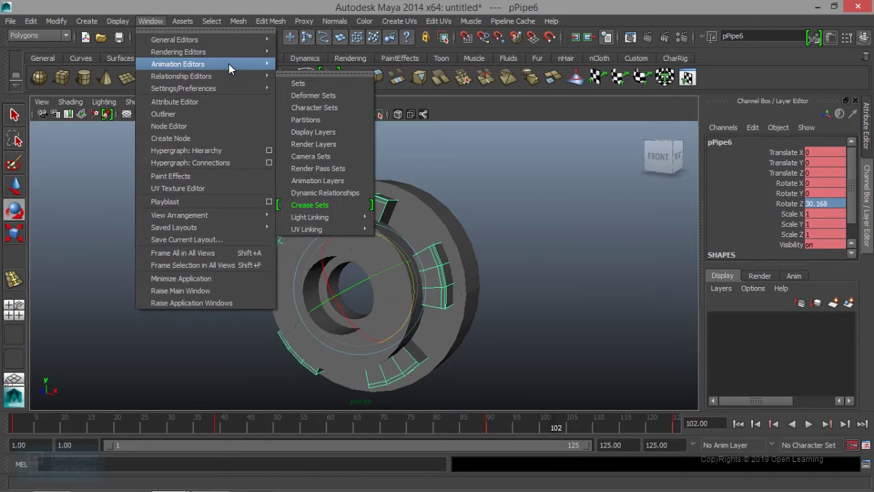
# Open the Graph Editor and frame pPipe6's Rotate X, Y and Z curve keys.
pyautogui.click(298, 64)
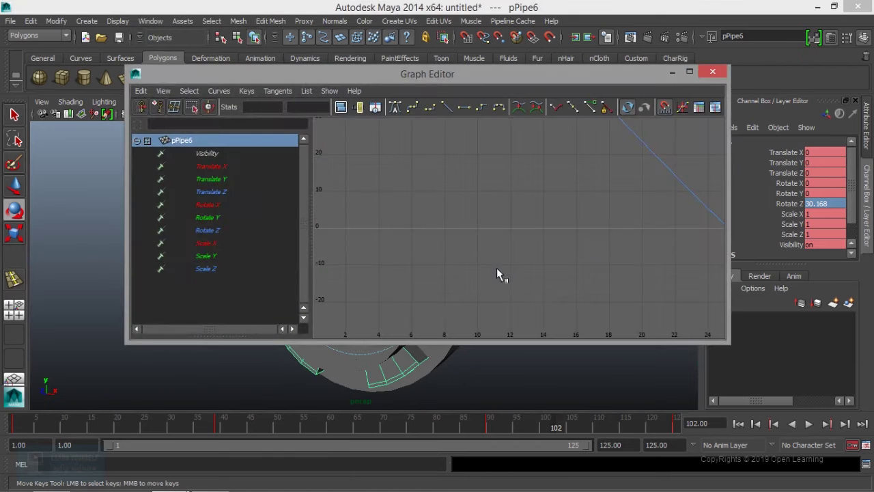
pyautogui.click(208, 205)
pyautogui.keyDown('shift'); pyautogui.click(209, 230); pyautogui.keyUp('shift')
pyautogui.press('f')
pyautogui.moveTo(420, 189); pyautogui.dragTo(614, 289)
pyautogui.press('f')
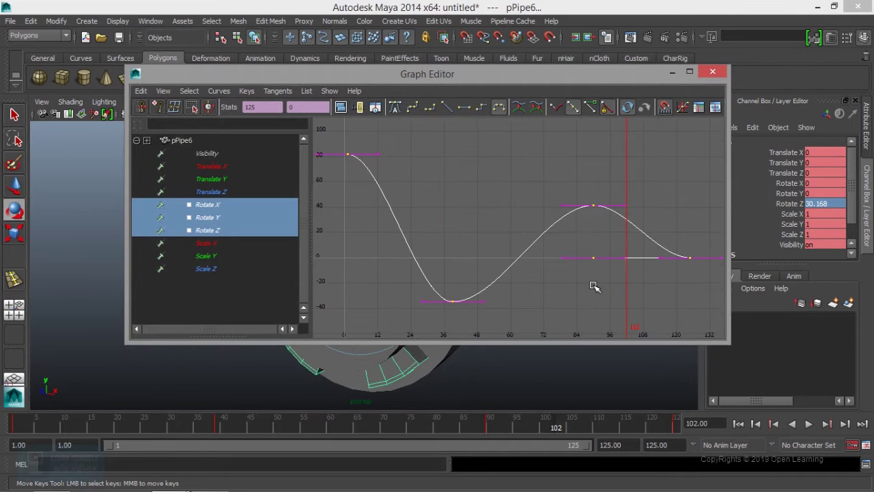
pyautogui.scroll(-4, 593, 285)
pyautogui.scroll(2, 593, 285)
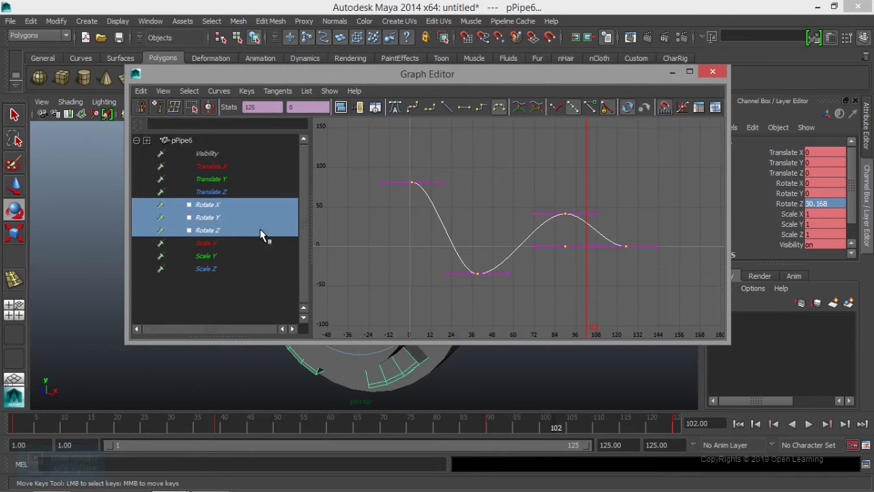
# Give all Rotate Z keys linear tangents, then minimize the Graph Editor and play.
pyautogui.click(218, 231)
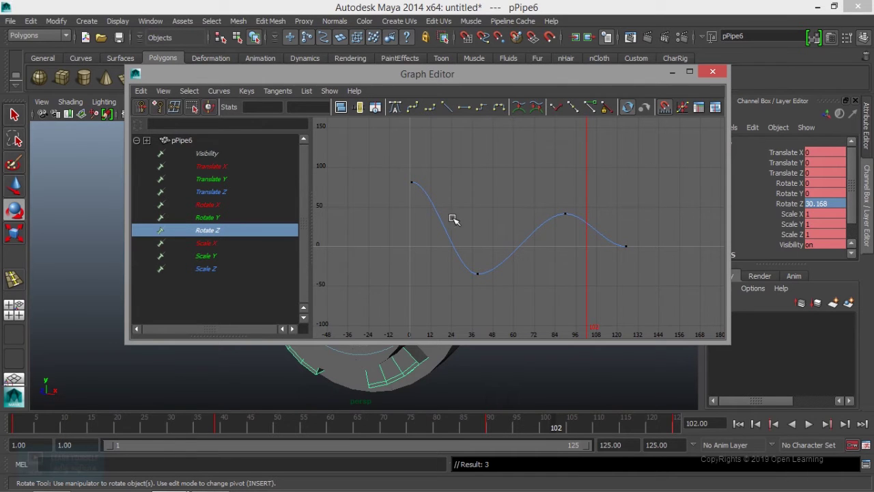
pyautogui.moveTo(354, 183); pyautogui.dragTo(636, 300)
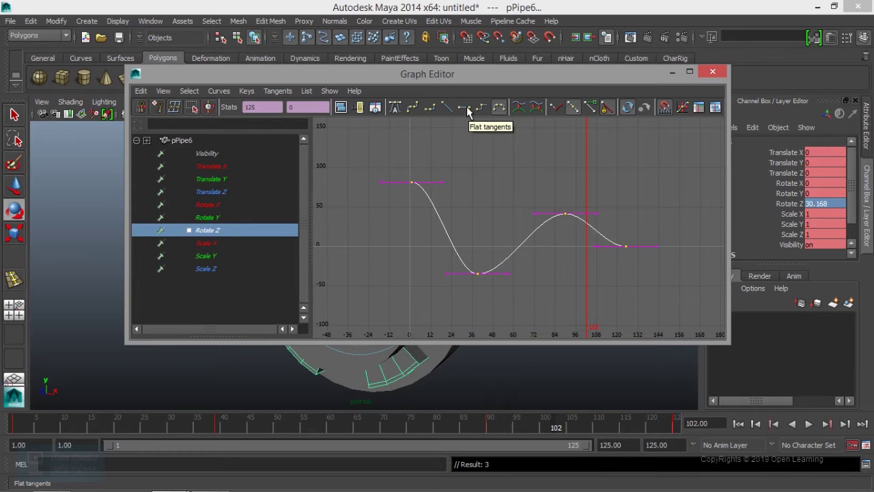
pyautogui.click(465, 107)
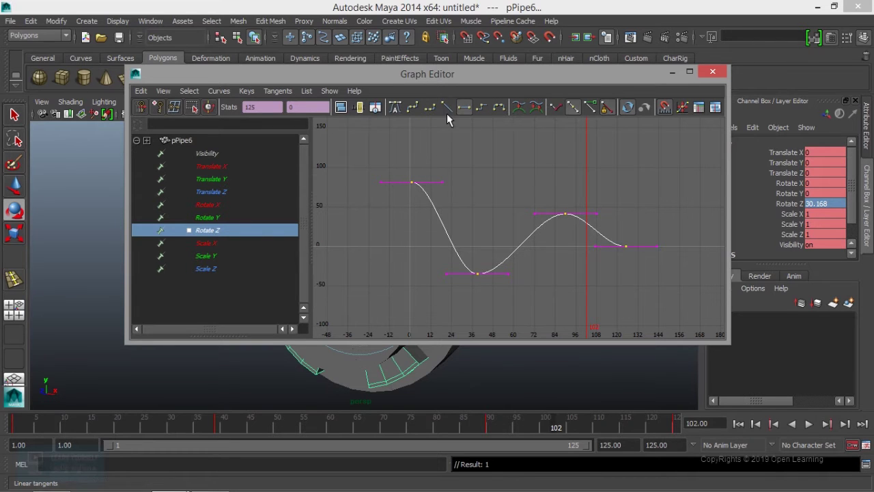
pyautogui.click(447, 108)
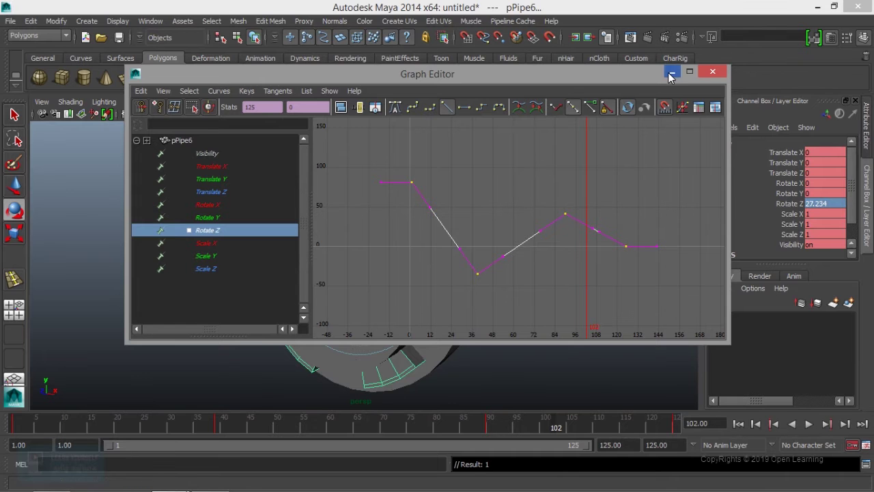
pyautogui.click(672, 71)
pyautogui.click(616, 353)
pyautogui.click(809, 424)
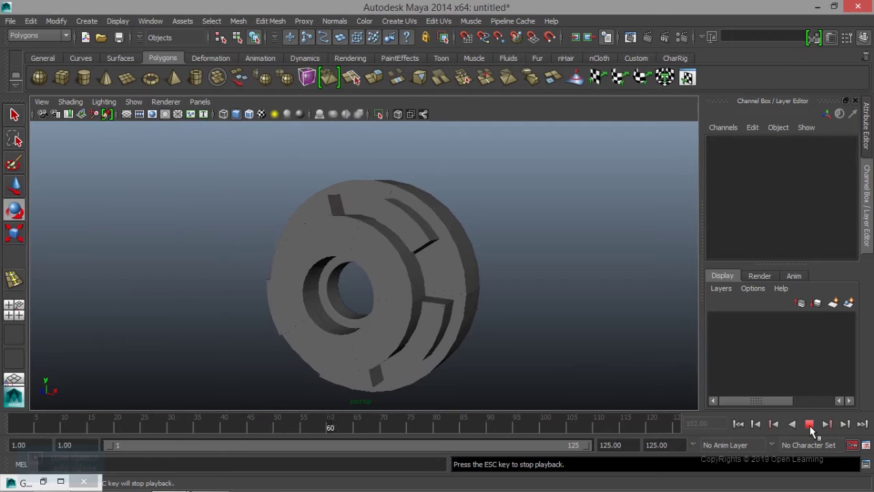
# Select pPipe6's keyed time range and set the animation end time to 130.
pyautogui.click(810, 425)
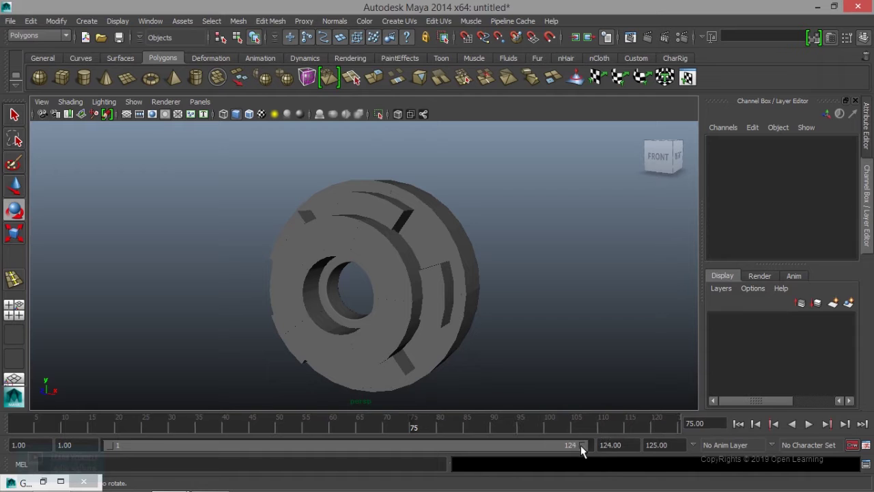
pyautogui.click(402, 216)
pyautogui.keyDown('shift'); pyautogui.moveTo(677, 427); pyautogui.dragTo(14, 426); pyautogui.keyUp('shift')
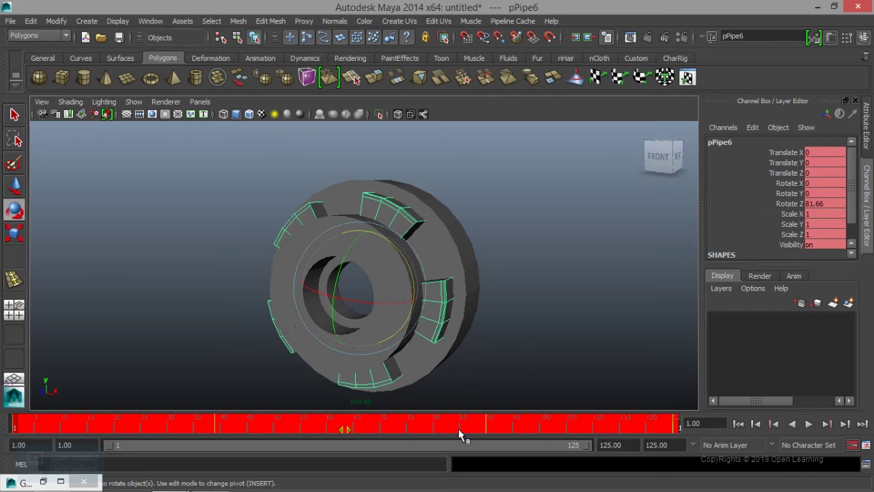
pyautogui.click(628, 444)
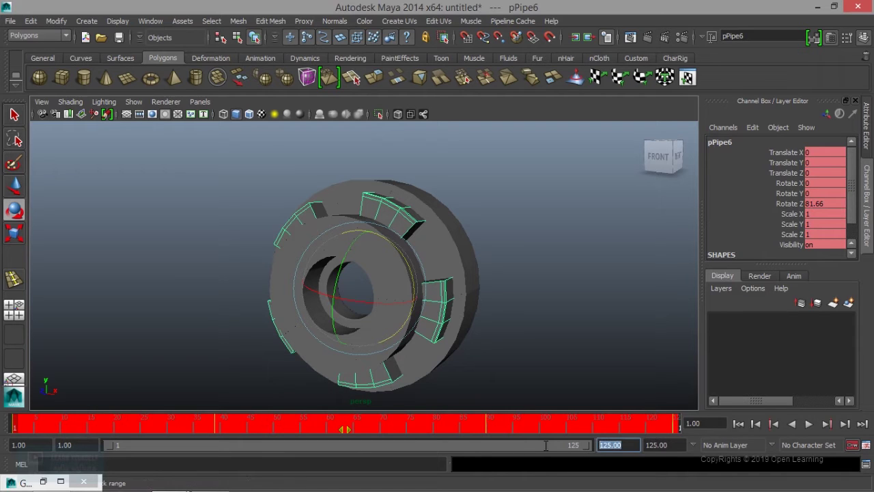
pyautogui.write('130')
pyautogui.press('Return')
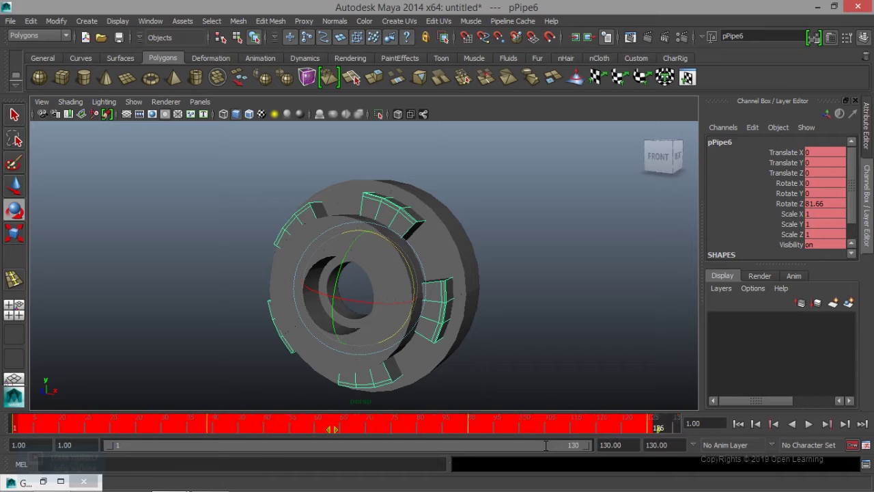
# Scrub the timeline, then shorten the end time to 75 and play the animation.
pyautogui.moveTo(659, 433)
pyautogui.keyDown('shift'); pyautogui.mouseDown()
pyautogui.moveTo(433, 436)
pyautogui.moveTo(530, 429)
pyautogui.mouseUp(); pyautogui.keyUp('shift')
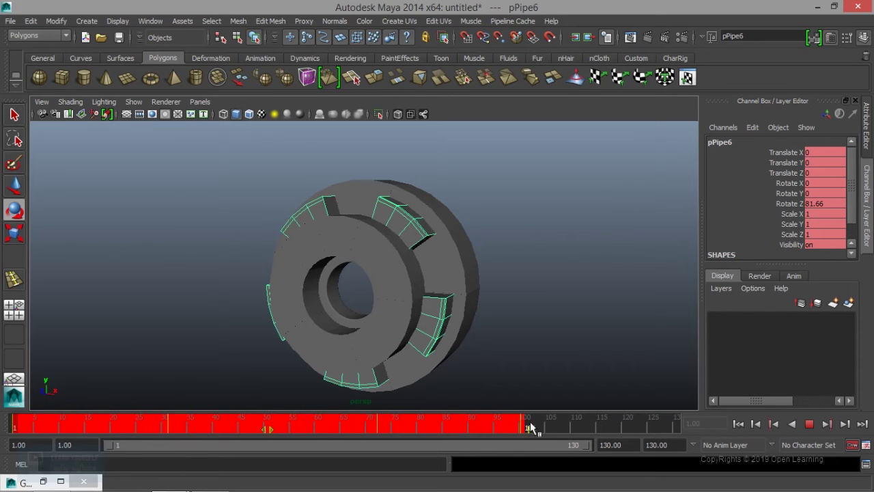
pyautogui.press('e')
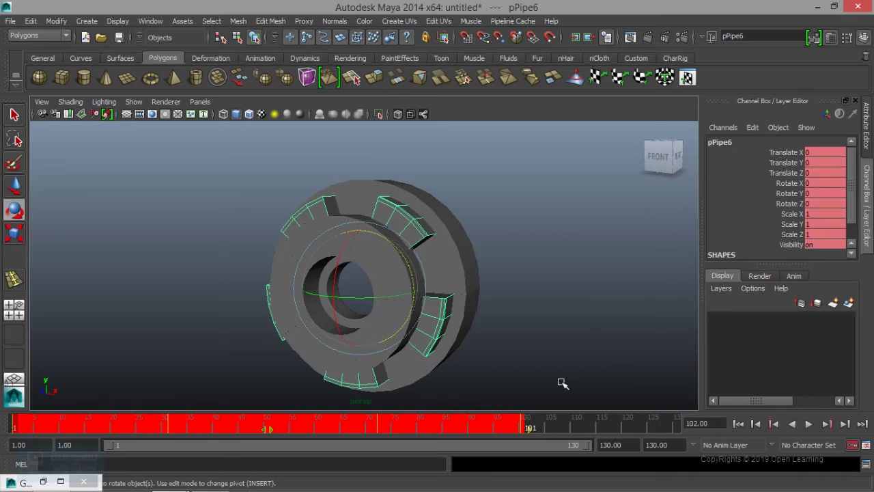
pyautogui.moveTo(527, 428)
pyautogui.keyDown('shift'); pyautogui.mouseDown()
pyautogui.moveTo(382, 430)
pyautogui.moveTo(397, 433)
pyautogui.mouseUp(); pyautogui.keyUp('shift')
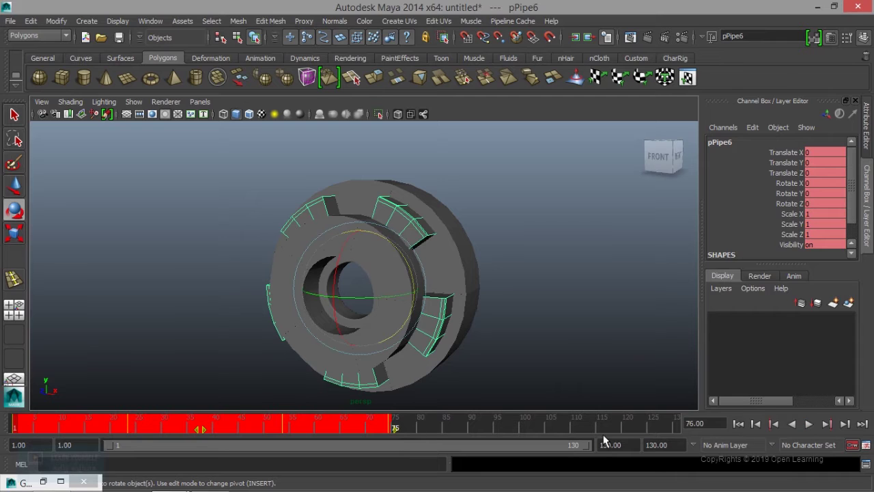
pyautogui.moveTo(592, 447); pyautogui.dragTo(539, 449)
pyautogui.write('75')
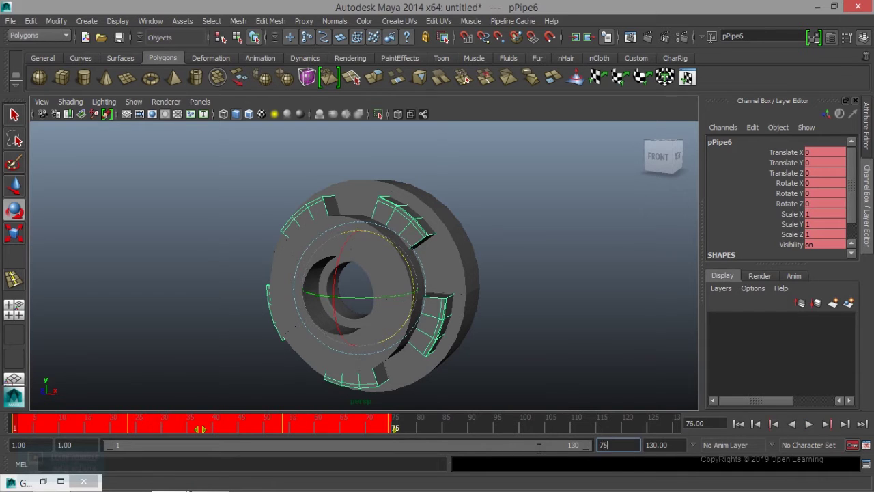
pyautogui.press('Return')
pyautogui.click(605, 343)
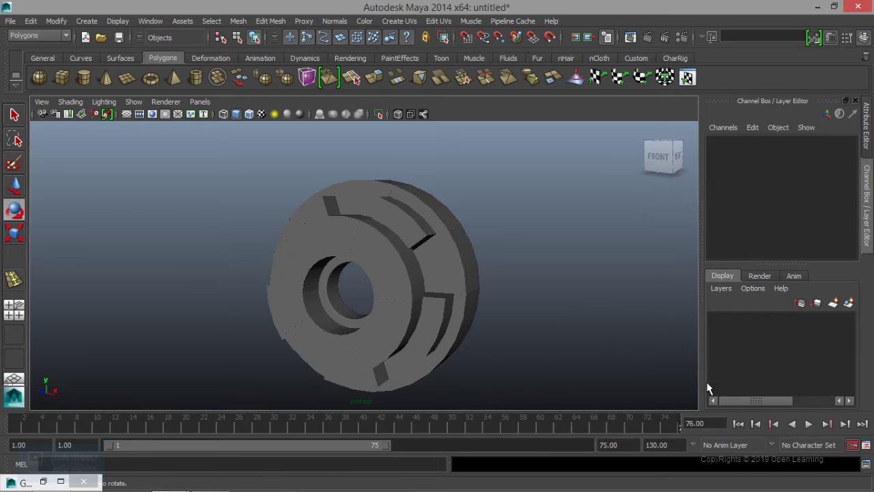
pyautogui.click(745, 424)
pyautogui.click(810, 424)
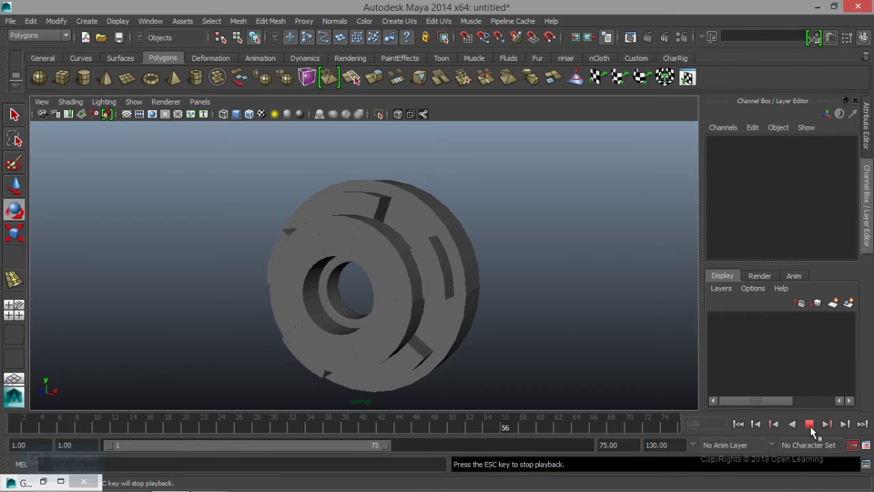
pyautogui.click(810, 424)
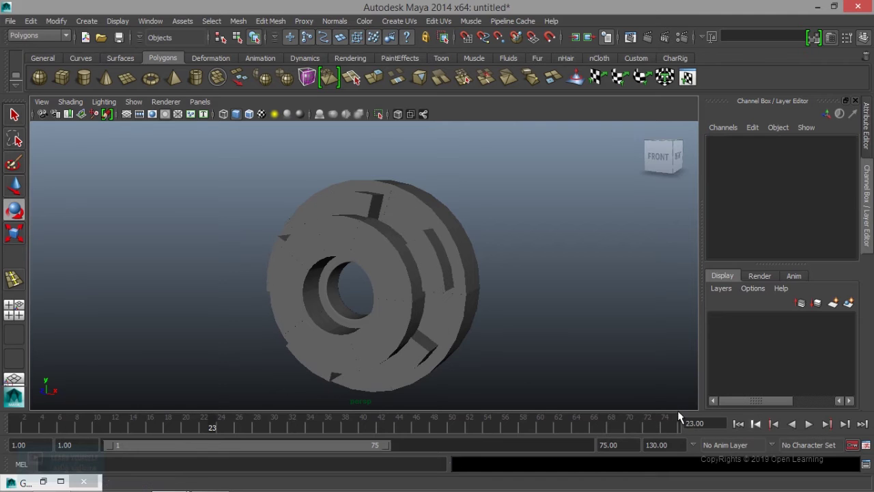
pyautogui.moveTo(439, 364)
pyautogui.keyDown('alt'); pyautogui.mouseDown()
pyautogui.moveTo(382, 344)
pyautogui.moveTo(379, 252)
pyautogui.mouseUp(); pyautogui.keyUp('alt')
pyautogui.click(379, 252)
pyautogui.press('e')
pyautogui.scroll(3, 389, 318)
pyautogui.scroll(2, 378, 337)
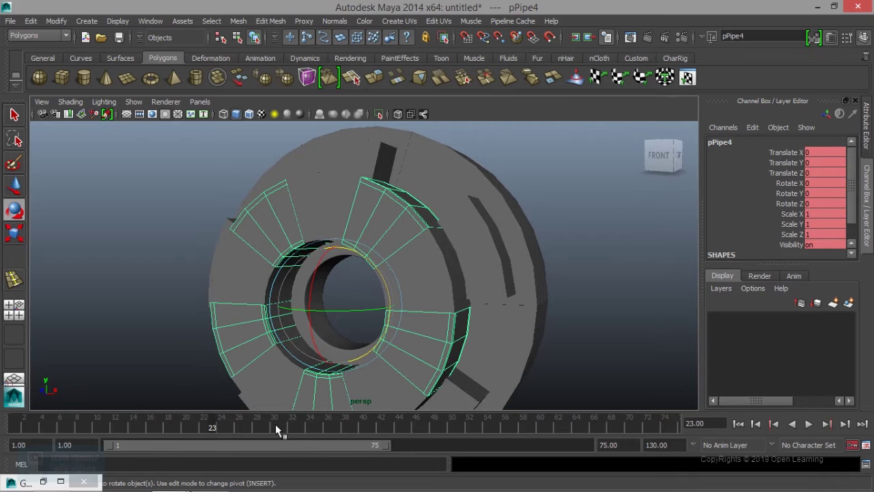
pyautogui.moveTo(276, 429); pyautogui.dragTo(673, 427)
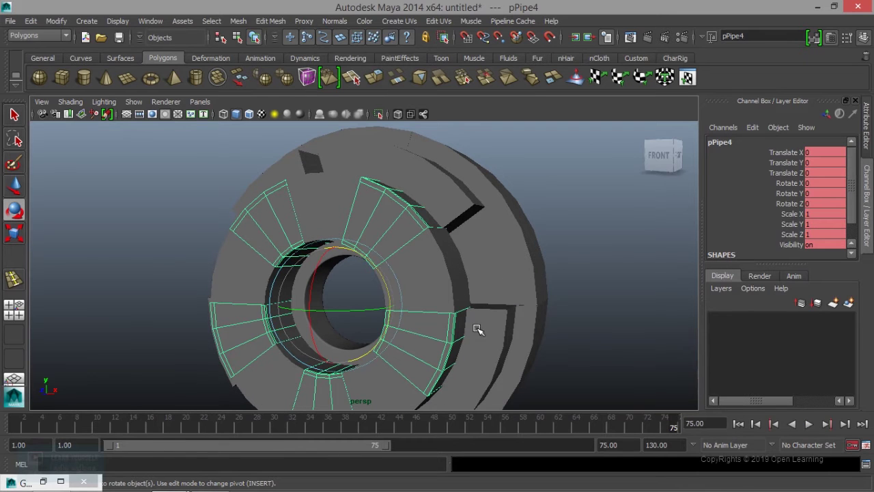
pyautogui.click(448, 299)
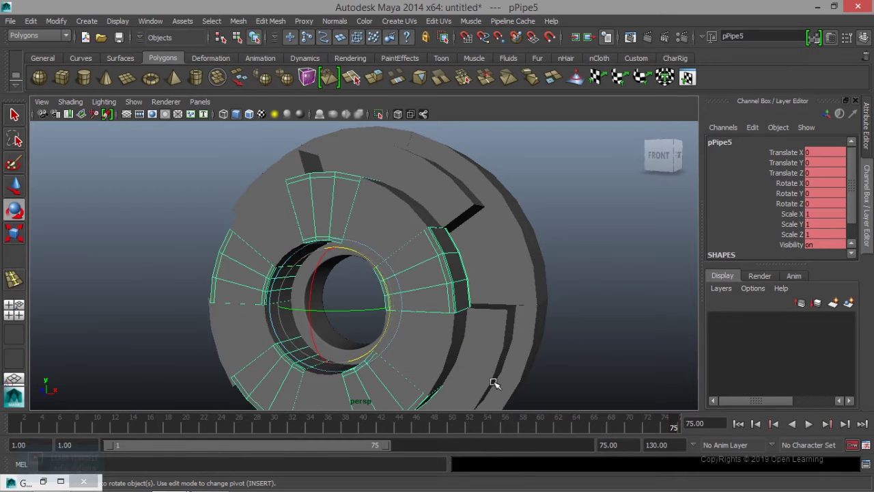
pyautogui.click(400, 260)
pyautogui.scroll(-3, 424, 312)
pyautogui.keyDown('alt'); pyautogui.moveTo(424, 313); pyautogui.dragTo(373, 334); pyautogui.keyUp('alt')
pyautogui.press('w')
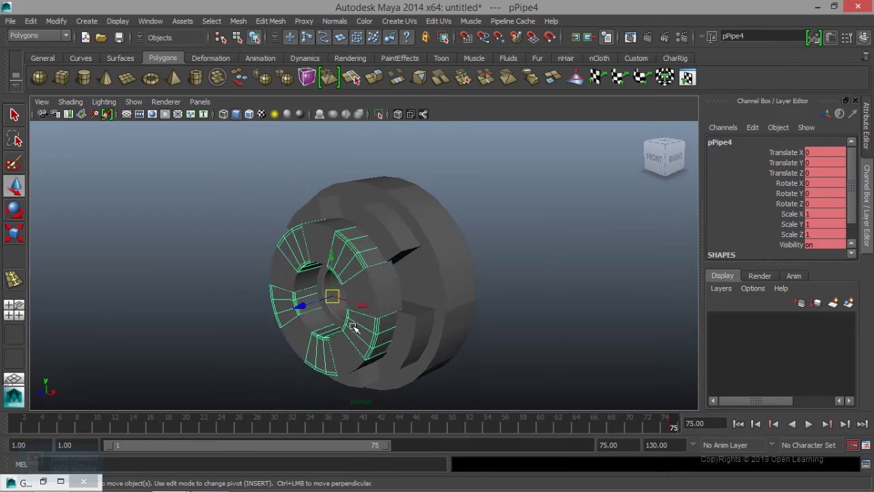
# Slide pPipe4 out to Translate Z 5.303 at frame 60 and key it.
pyautogui.moveTo(298, 308); pyautogui.dragTo(262, 322)
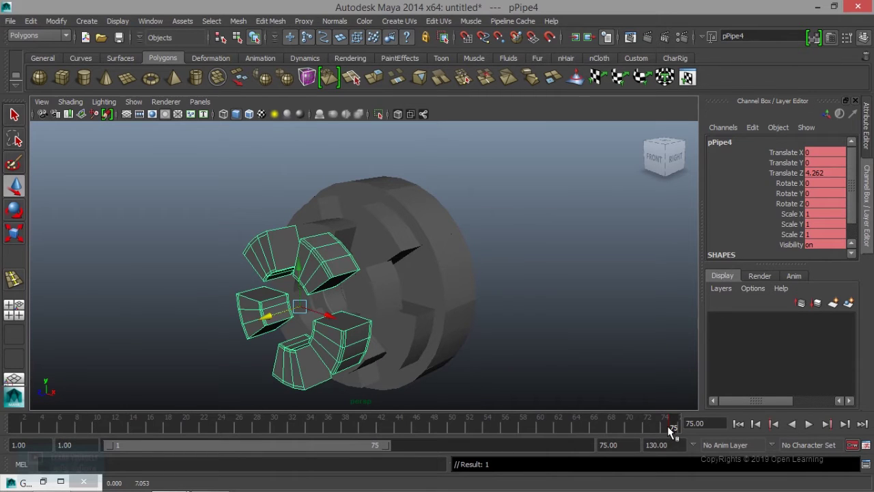
pyautogui.hotkey('ctrl', 'z')
pyautogui.hotkey('alt', 'v')
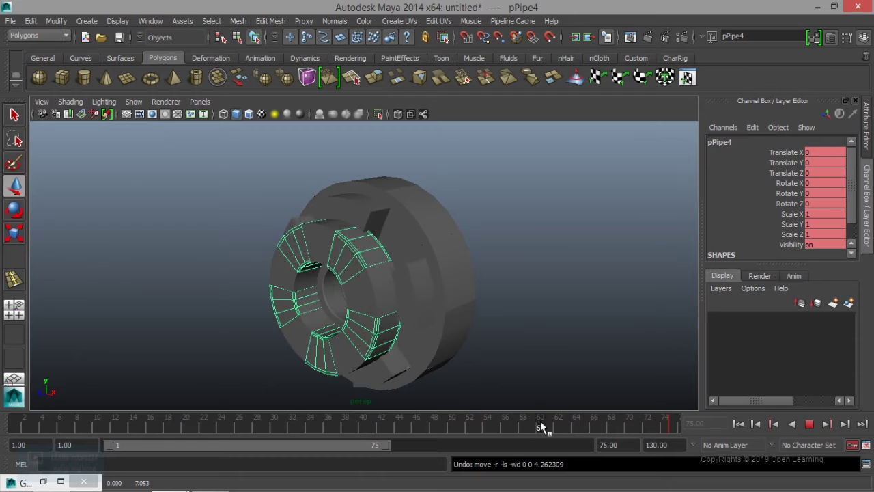
pyautogui.moveTo(506, 437); pyautogui.dragTo(469, 442)
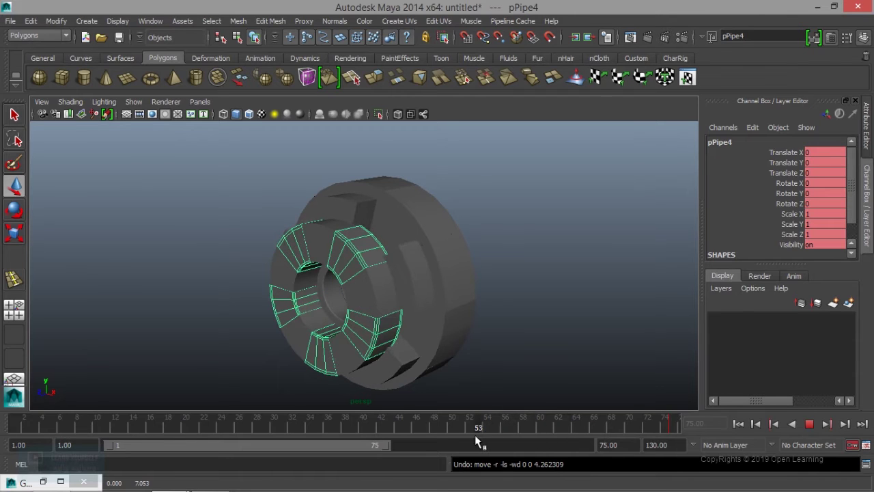
pyautogui.moveTo(468, 442)
pyautogui.mouseDown()
pyautogui.moveTo(586, 444)
pyautogui.moveTo(544, 446)
pyautogui.mouseUp()
pyautogui.hotkey('alt', 'v')
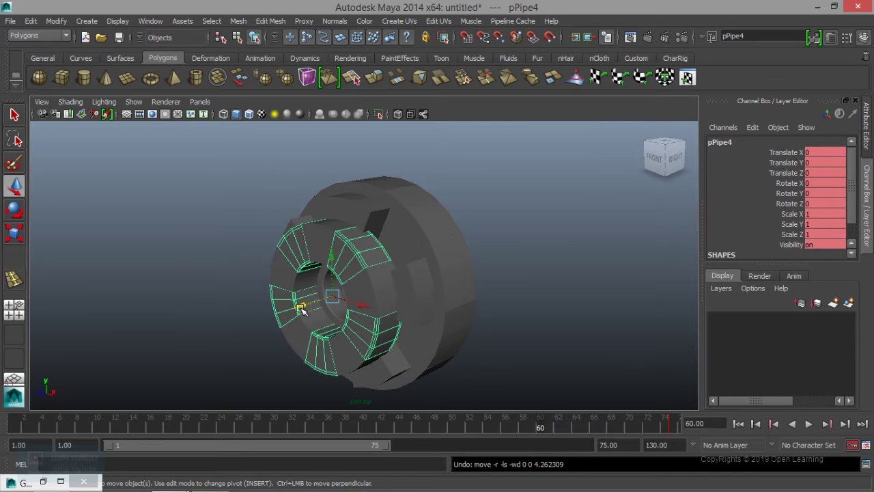
pyautogui.moveTo(301, 309); pyautogui.dragTo(254, 317)
pyautogui.press('s')
# Preview the slide, then twist pPipe4 to Rotate Z -40.007 at frame 60.
pyautogui.hotkey('alt', 'v')
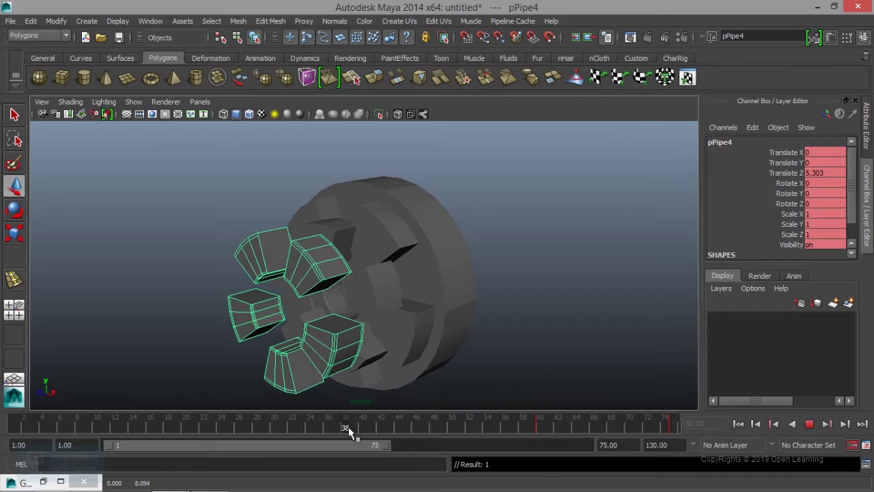
pyautogui.moveTo(358, 433); pyautogui.dragTo(551, 429)
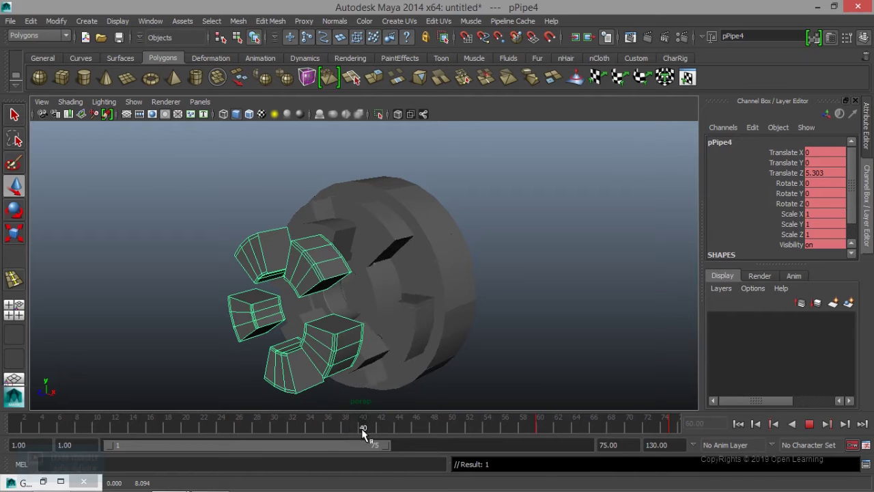
pyautogui.click(774, 424)
pyautogui.press('e')
pyautogui.moveTo(322, 286); pyautogui.dragTo(326, 334)
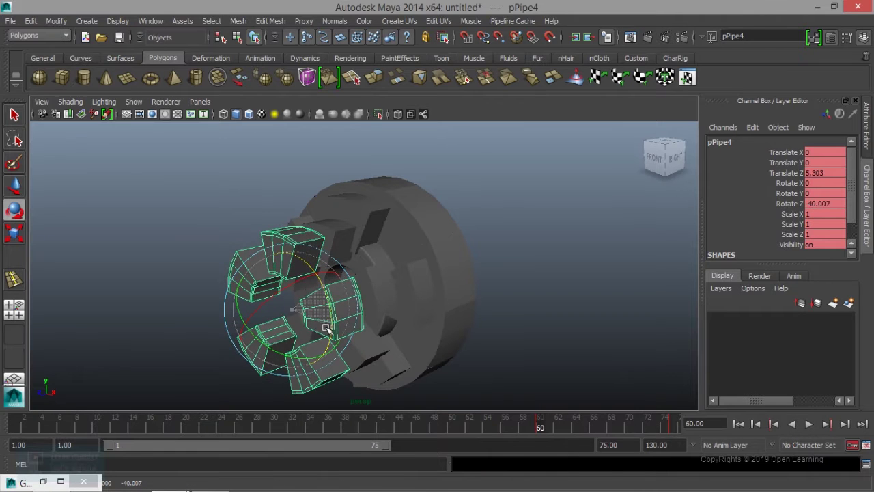
# Twist pPipe4 the other way at frame 30 and to -80.479 at frame 1, then play.
pyautogui.moveTo(531, 425); pyautogui.dragTo(273, 431)
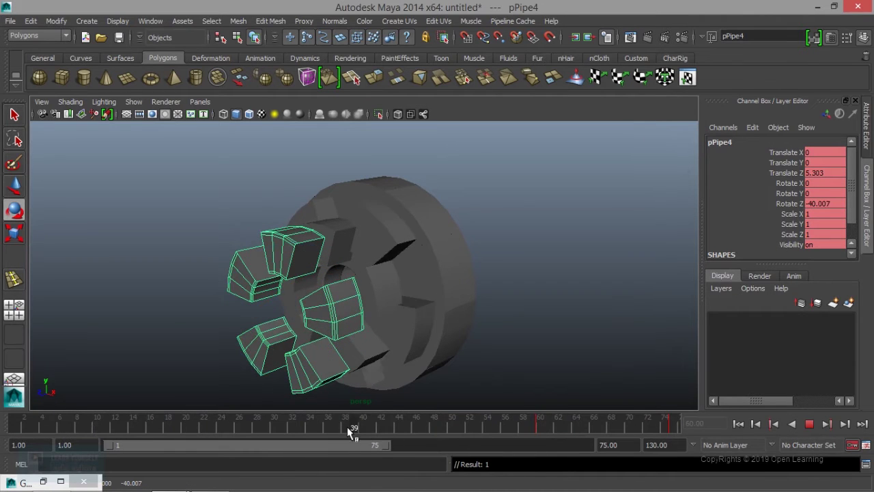
pyautogui.moveTo(335, 310)
pyautogui.mouseDown()
pyautogui.moveTo(286, 219)
pyautogui.moveTo(290, 280)
pyautogui.mouseUp()
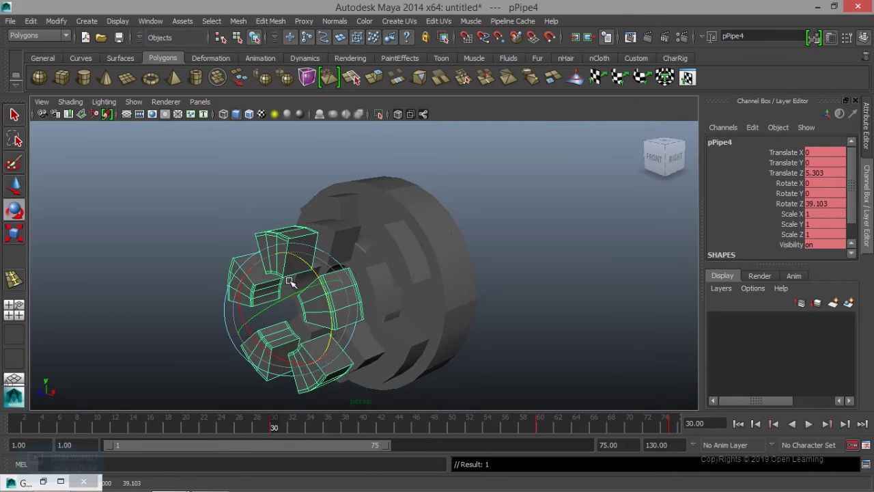
pyautogui.moveTo(280, 430); pyautogui.dragTo(15, 428)
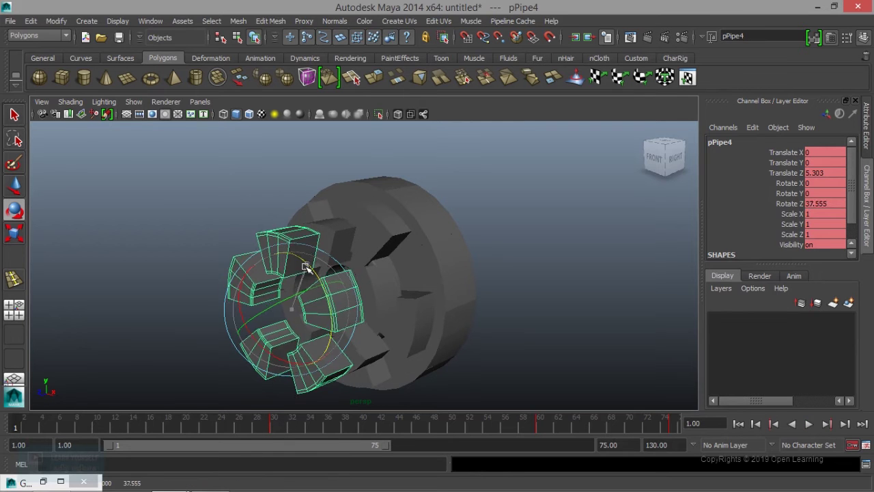
pyautogui.moveTo(305, 266); pyautogui.dragTo(316, 360)
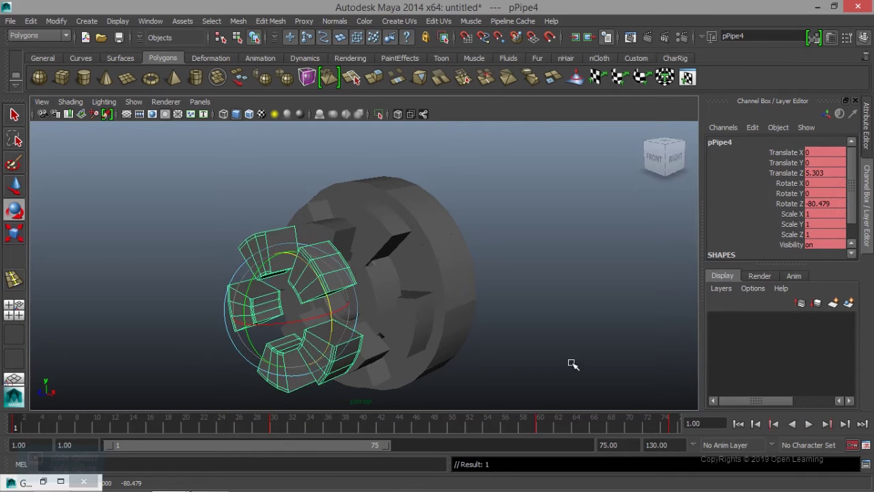
pyautogui.click(808, 424)
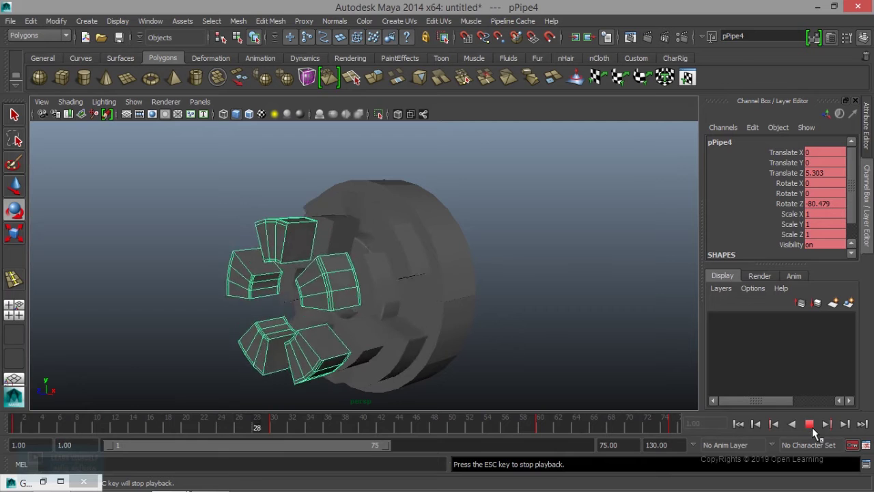
pyautogui.click(808, 424)
pyautogui.press('e')
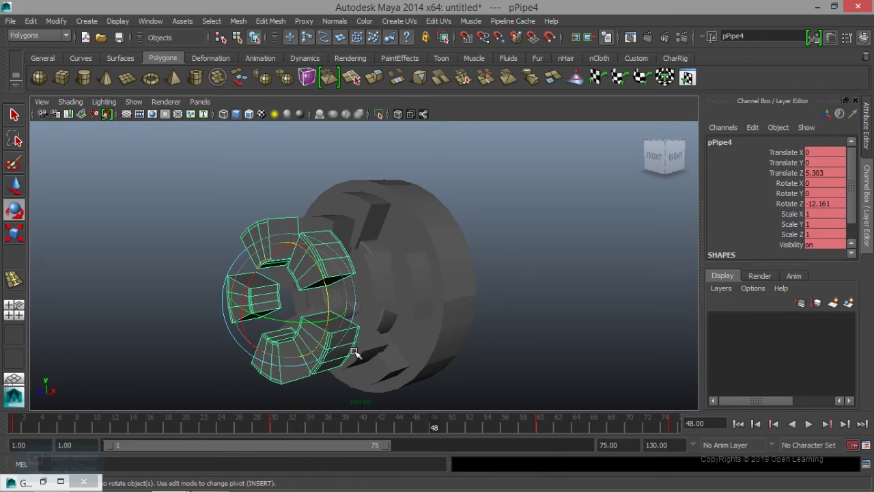
pyautogui.click(43, 481)
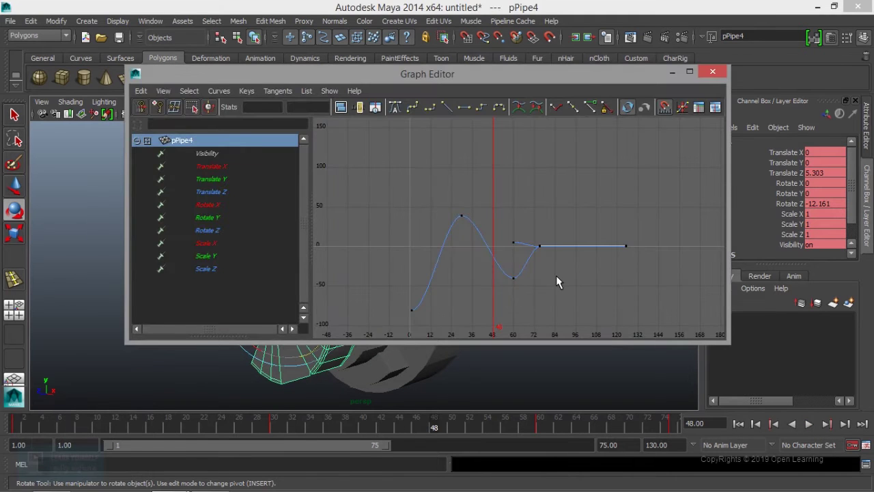
# Set all of pPipe4's keys to linear tangents, hide the Graph Editor, reselect pPipe4 and play.
pyautogui.moveTo(556, 280); pyautogui.dragTo(417, 192)
pyautogui.press('f')
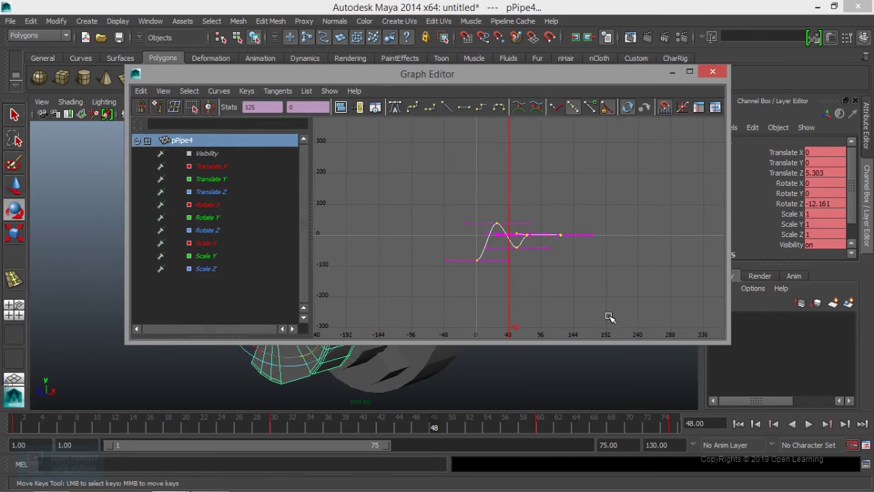
pyautogui.click(445, 108)
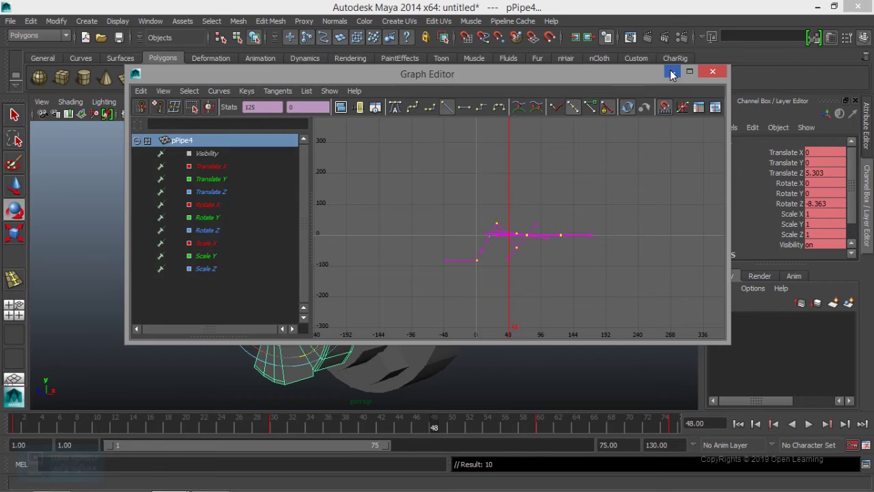
pyautogui.click(671, 72)
pyautogui.click(524, 243)
pyautogui.click(312, 253)
pyautogui.click(809, 424)
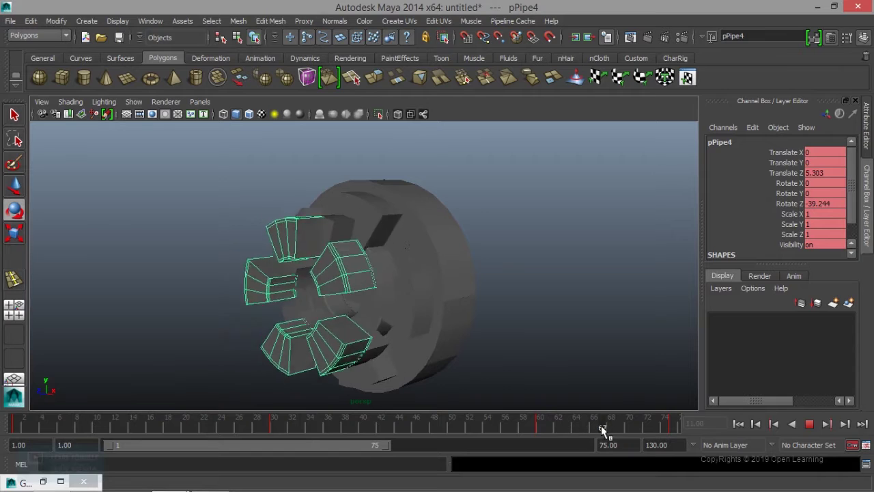
# Key pPipe4's Rotate Z at -40.007 on frame 75, then rewind and play.
pyautogui.click(536, 429)
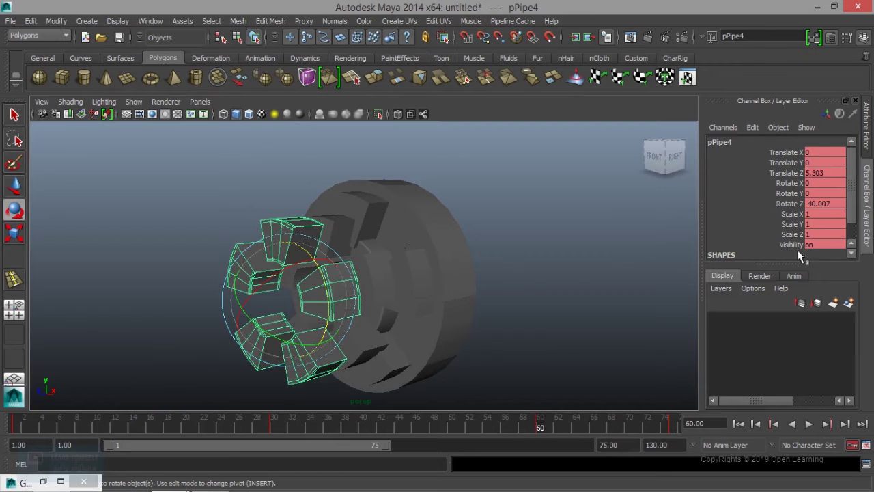
pyautogui.click(826, 203)
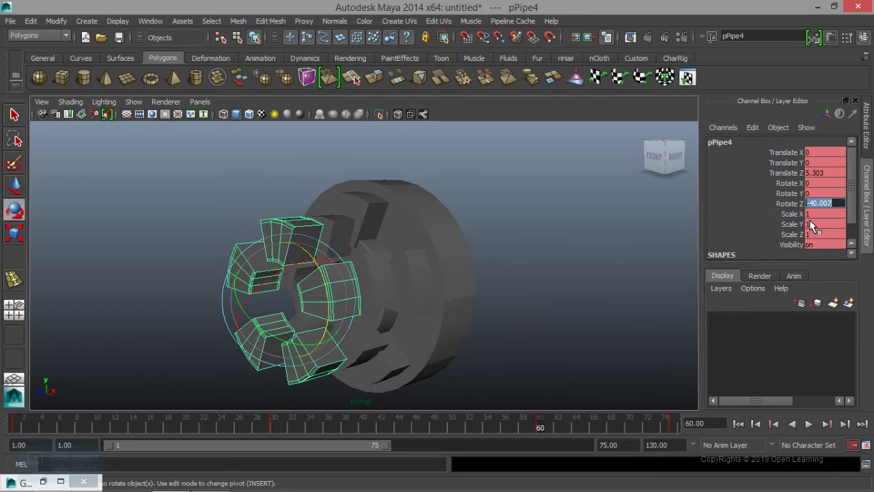
pyautogui.click(828, 425)
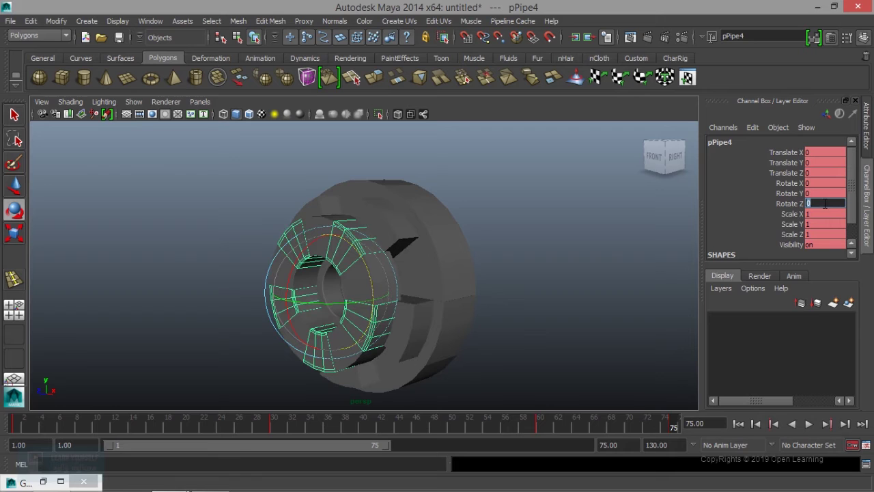
pyautogui.write('-40.007')
pyautogui.press('Return')
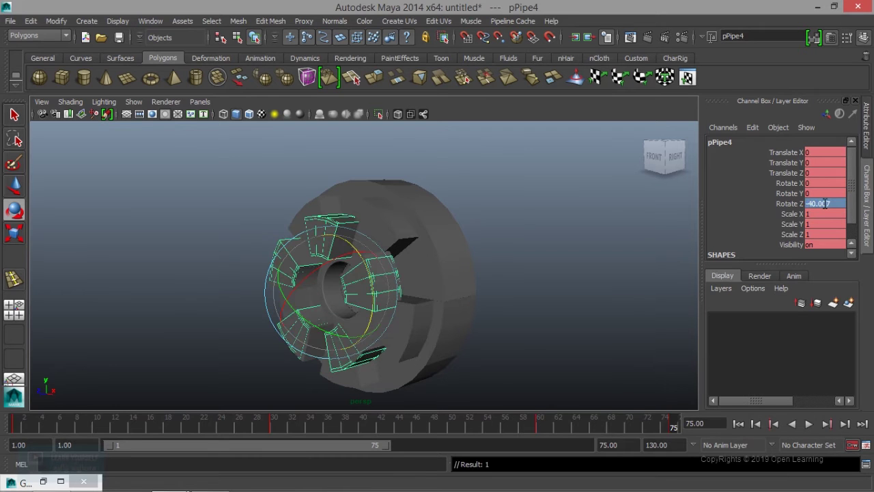
pyautogui.click(741, 424)
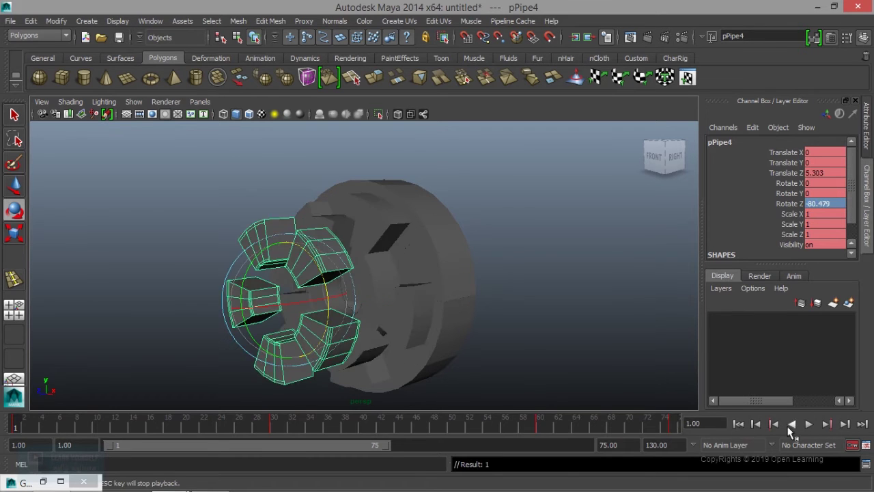
pyautogui.click(809, 424)
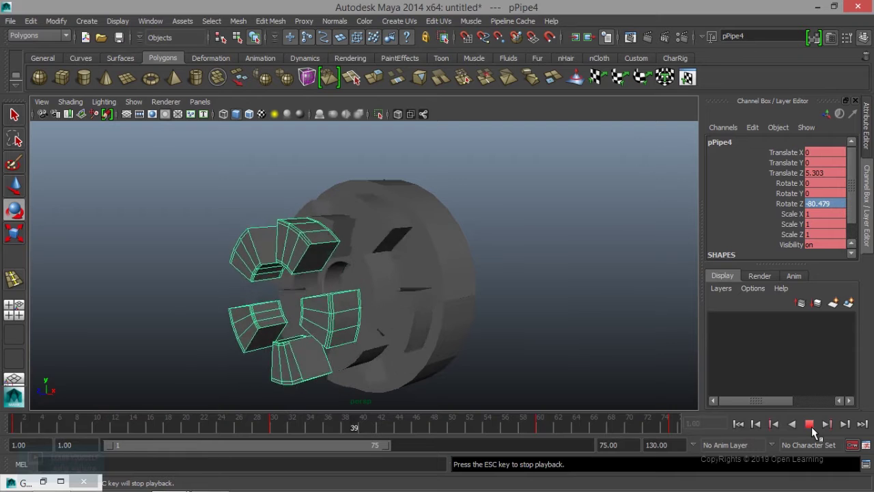
# Scale pPipe4's keys down into frames 1–31, end the playback range at 35, and play.
pyautogui.click(809, 424)
pyautogui.keyDown('shift'); pyautogui.moveTo(678, 429); pyautogui.dragTo(13, 423); pyautogui.keyUp('shift')
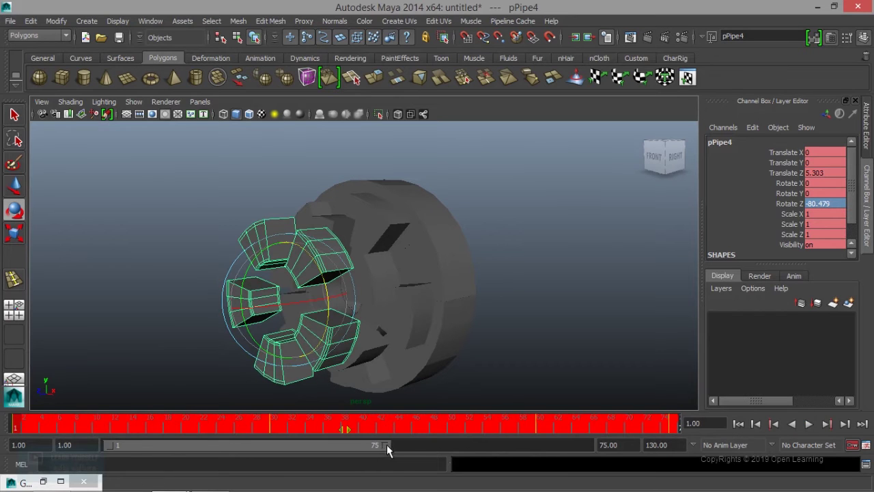
pyautogui.moveTo(387, 449); pyautogui.dragTo(449, 451)
pyautogui.moveTo(651, 434)
pyautogui.keyDown('shift'); pyautogui.mouseDown()
pyautogui.moveTo(325, 427)
pyautogui.moveTo(347, 433)
pyautogui.mouseUp(); pyautogui.keyUp('shift')
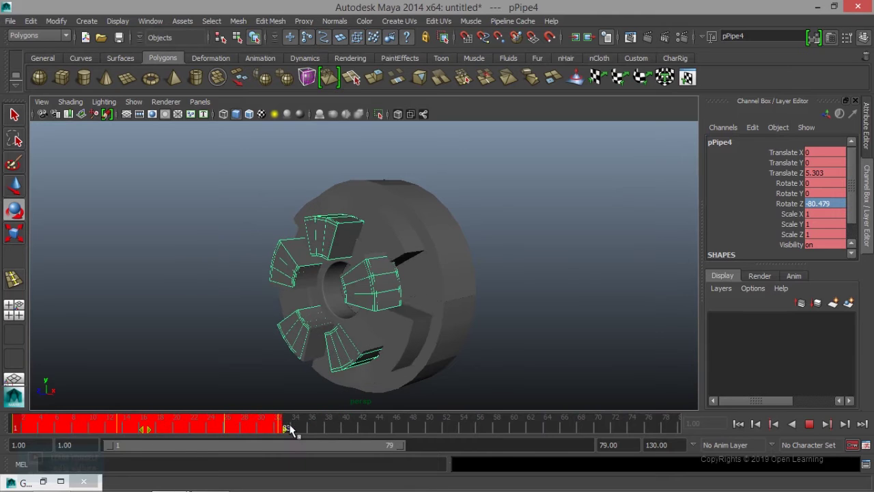
pyautogui.keyDown('shift'); pyautogui.moveTo(347, 431); pyautogui.dragTo(266, 428); pyautogui.keyUp('shift')
pyautogui.moveTo(400, 448)
pyautogui.mouseDown()
pyautogui.moveTo(364, 449)
pyautogui.moveTo(383, 457)
pyautogui.moveTo(258, 445)
pyautogui.mouseUp()
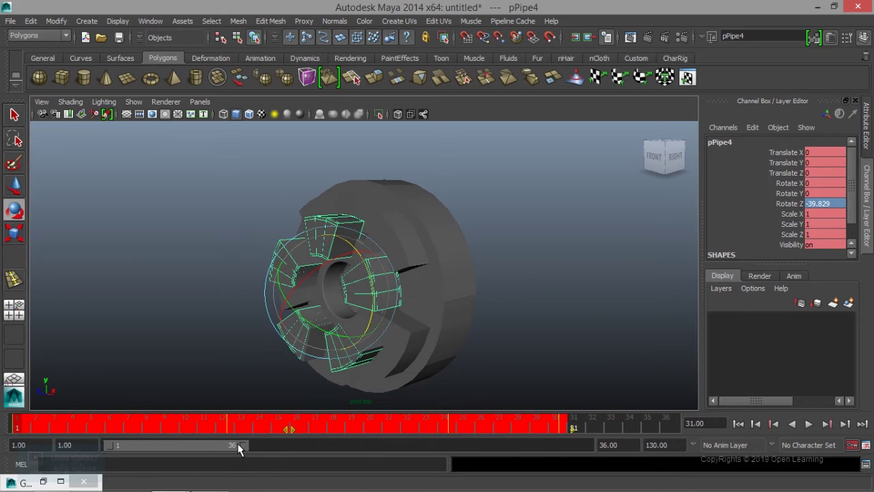
pyautogui.click(806, 424)
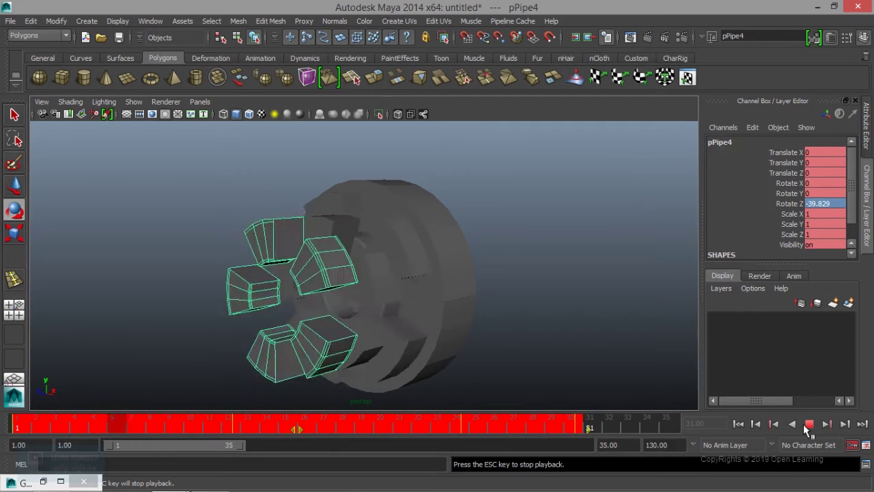
pyautogui.click(803, 425)
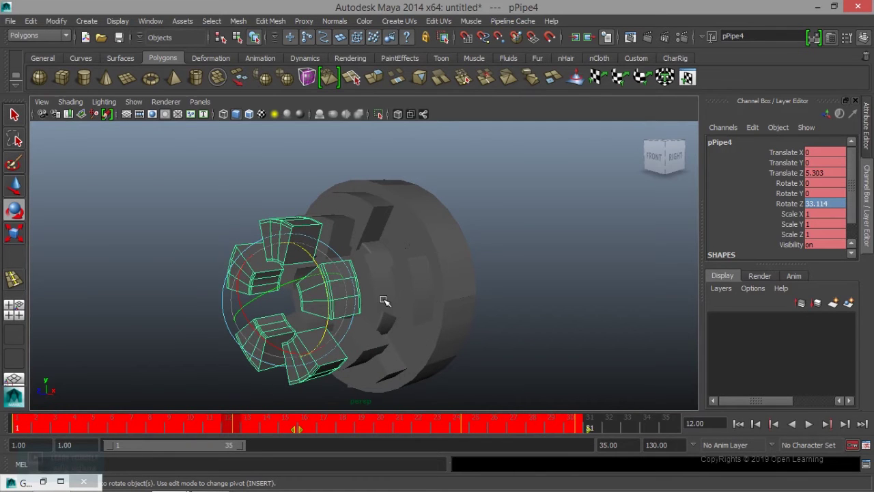
pyautogui.click(551, 270)
# Select pPipe5 and key all its channels at frame 35.
pyautogui.click(347, 300)
pyautogui.keyDown('alt'); pyautogui.moveTo(347, 303); pyautogui.dragTo(328, 311); pyautogui.keyUp('alt')
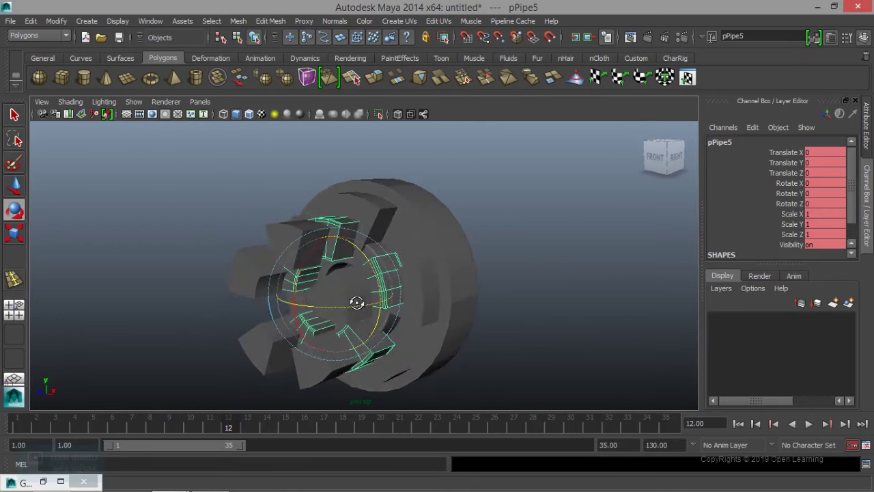
pyautogui.keyDown('alt'); pyautogui.moveTo(327, 310); pyautogui.dragTo(348, 312); pyautogui.keyUp('alt')
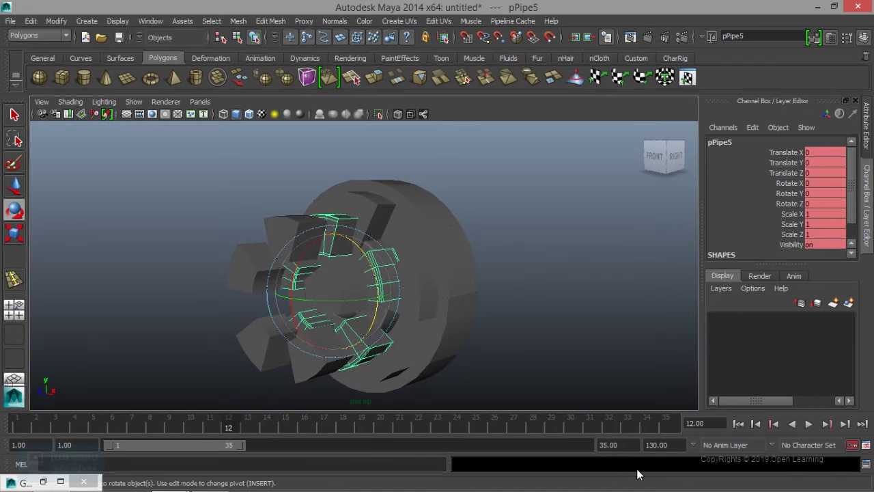
pyautogui.moveTo(630, 420); pyautogui.dragTo(679, 419)
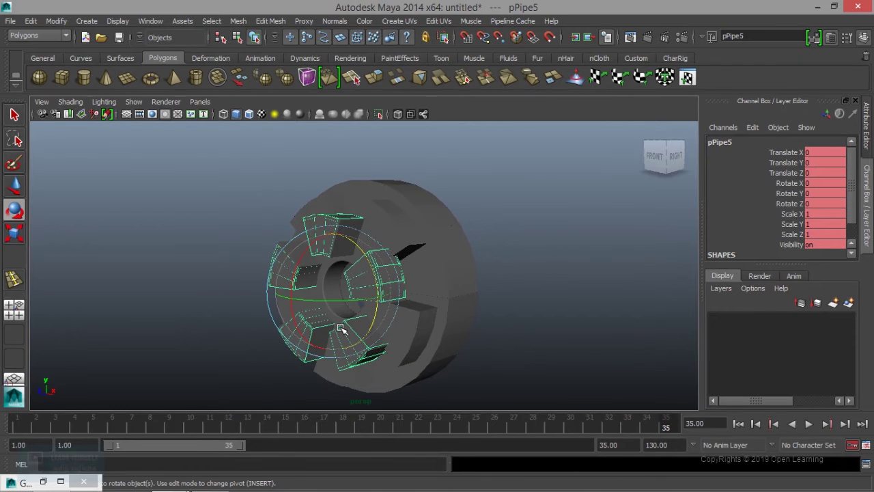
pyautogui.press('s')
pyautogui.hotkey('alt', 'v')
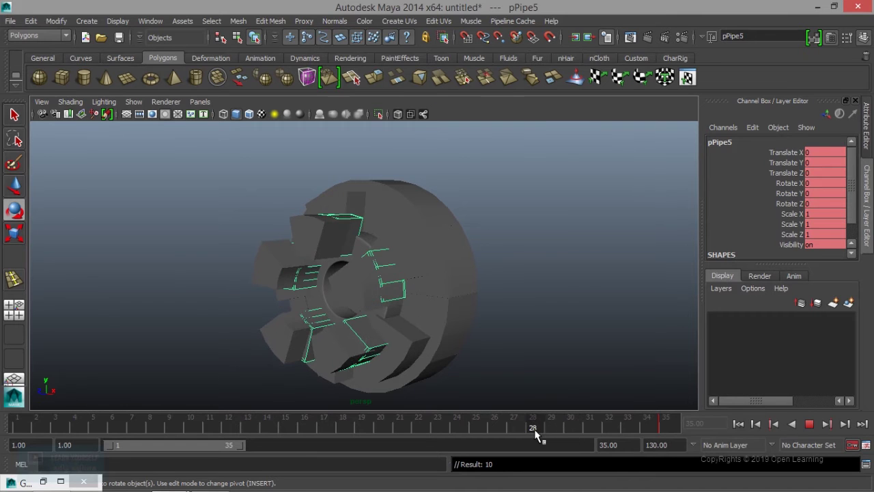
pyautogui.hotkey('alt', 'v')
# At frame 28, twist pPipe5 around Z and enlarge it to about 1.5 scale.
pyautogui.moveTo(371, 264); pyautogui.dragTo(353, 238)
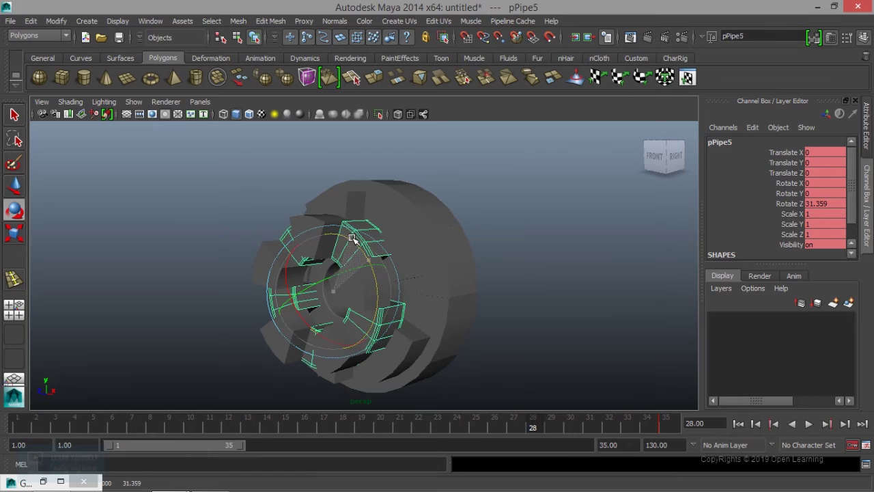
pyautogui.press('r')
pyautogui.moveTo(336, 292); pyautogui.dragTo(410, 299)
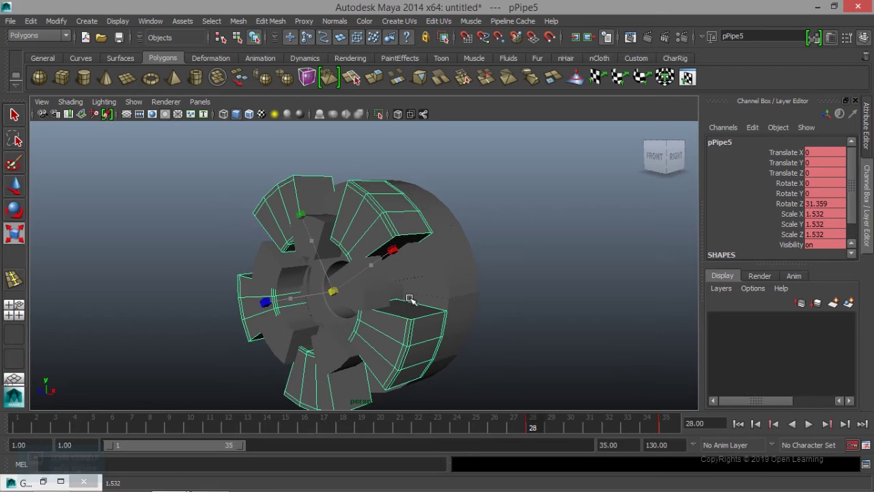
pyautogui.hotkey('alt', 'v')
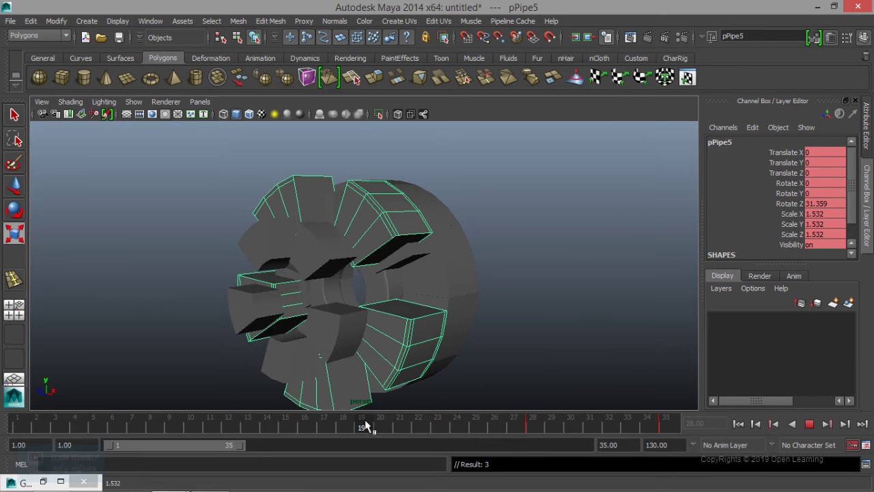
pyautogui.click(366, 426)
# At frame 19, rotate pPipe5 the other way around Z, shrink it to about 1.25, and key the scale.
pyautogui.press('e')
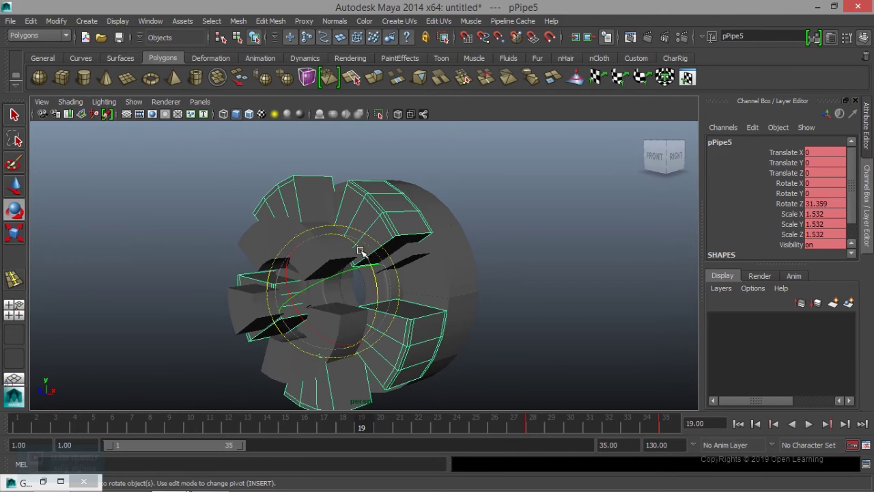
pyautogui.moveTo(362, 254)
pyautogui.mouseDown()
pyautogui.moveTo(373, 326)
pyautogui.moveTo(376, 317)
pyautogui.mouseUp()
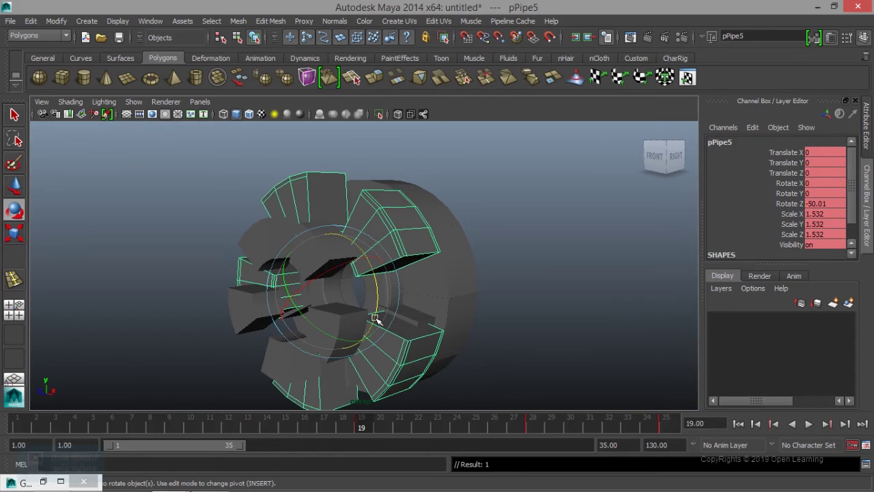
pyautogui.press('r')
pyautogui.moveTo(334, 291); pyautogui.dragTo(294, 294)
pyautogui.hotkey('shift', 'r')
# Key pPipe5's Z rotation at frame 8 and -106.752 at frame 1, then show its curves.
pyautogui.moveTo(359, 425); pyautogui.dragTo(165, 425)
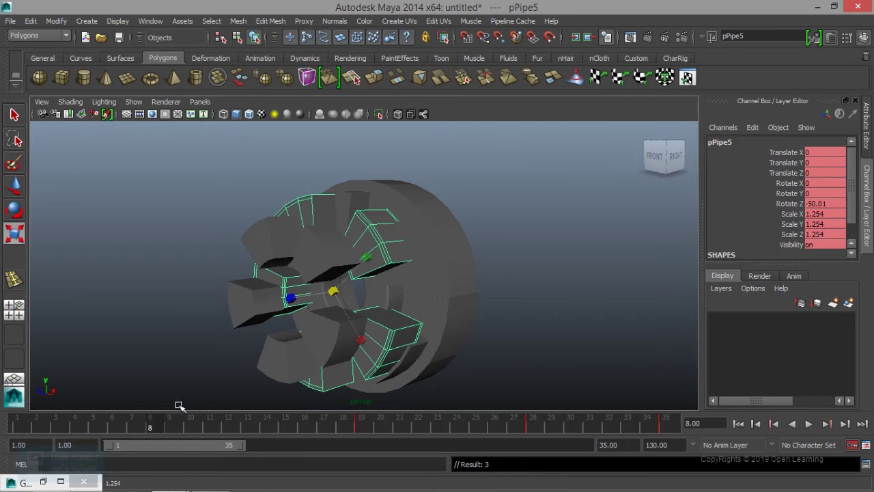
pyautogui.press('e')
pyautogui.moveTo(374, 272)
pyautogui.mouseDown()
pyautogui.moveTo(358, 214)
pyautogui.moveTo(328, 223)
pyautogui.mouseUp()
pyautogui.hotkey('shift', 'e')
pyautogui.moveTo(140, 430); pyautogui.dragTo(4, 425)
pyautogui.moveTo(367, 261)
pyautogui.mouseDown()
pyautogui.moveTo(365, 325)
pyautogui.moveTo(338, 359)
pyautogui.mouseUp()
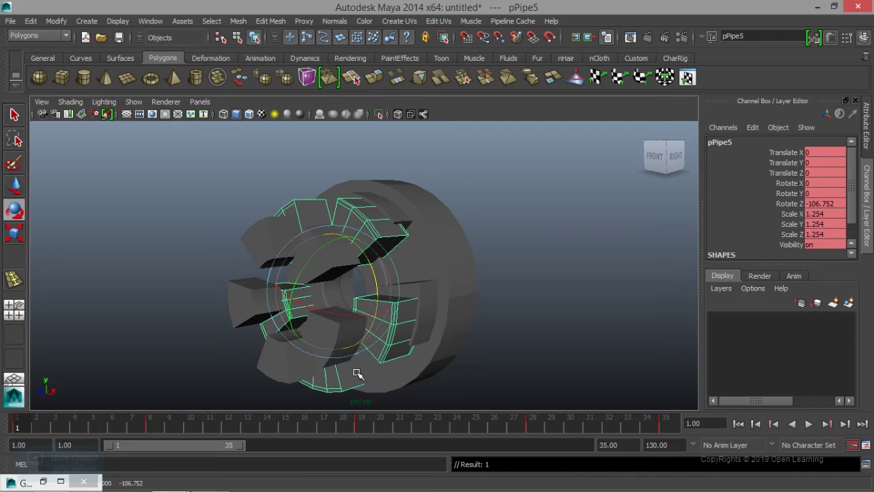
pyautogui.click(43, 482)
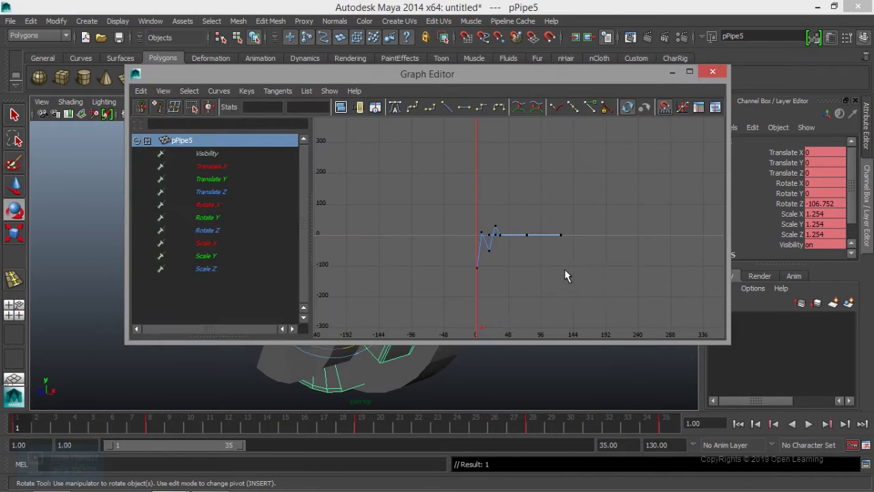
# Make all of pPipe5's keys linear tangents and preview the motion.
pyautogui.moveTo(661, 275); pyautogui.dragTo(437, 218)
pyautogui.click(446, 106)
pyautogui.click(672, 71)
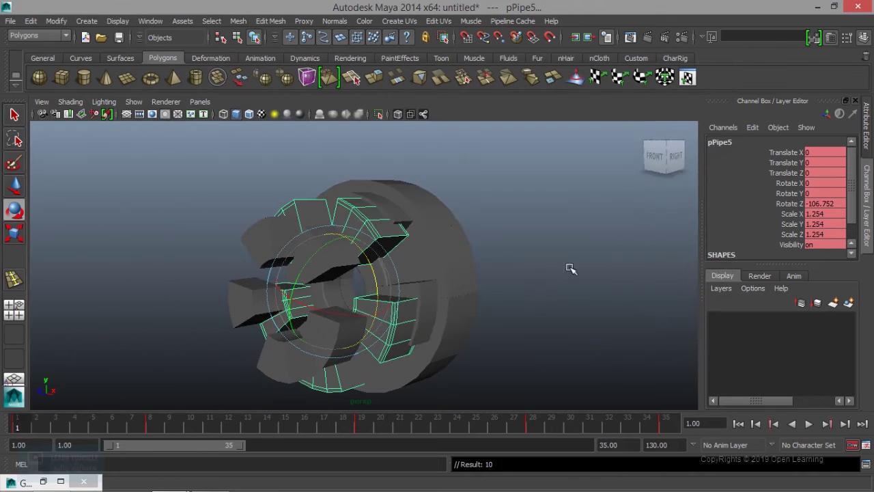
pyautogui.click(808, 424)
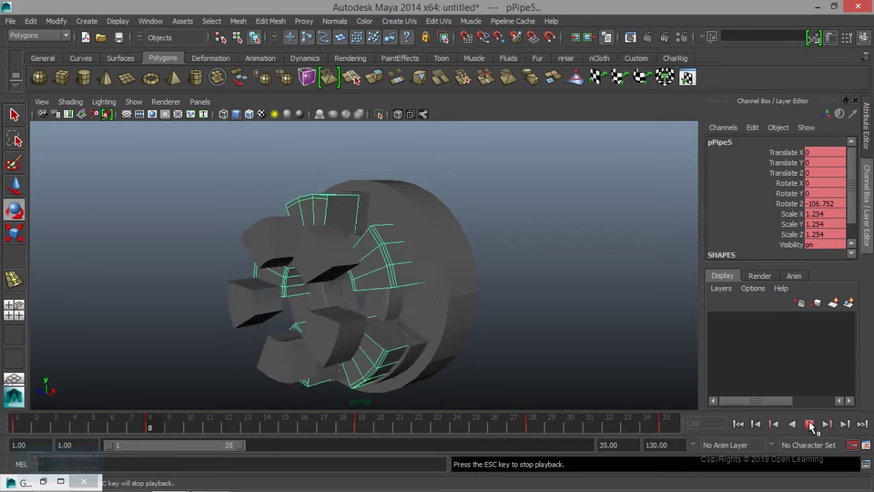
pyautogui.click(810, 425)
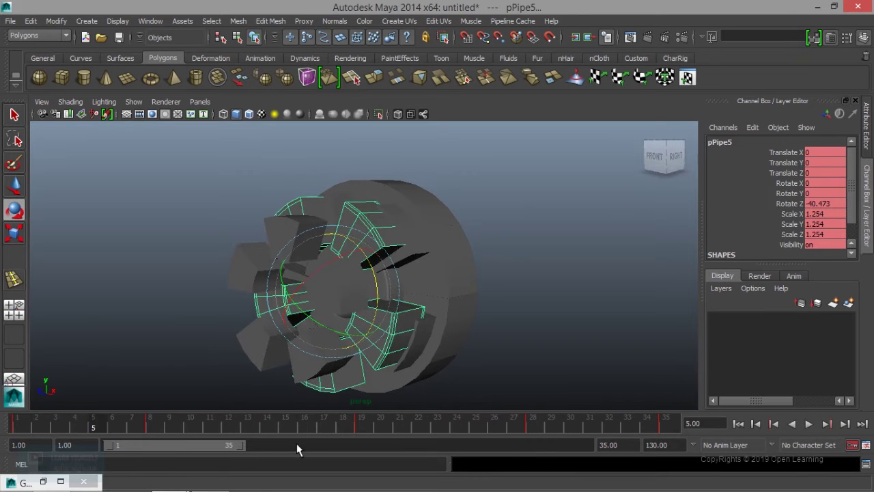
# Extend the playback range to frame 111, then 130, and play the ring animation.
pyautogui.moveTo(239, 446); pyautogui.dragTo(521, 445)
pyautogui.click(810, 424)
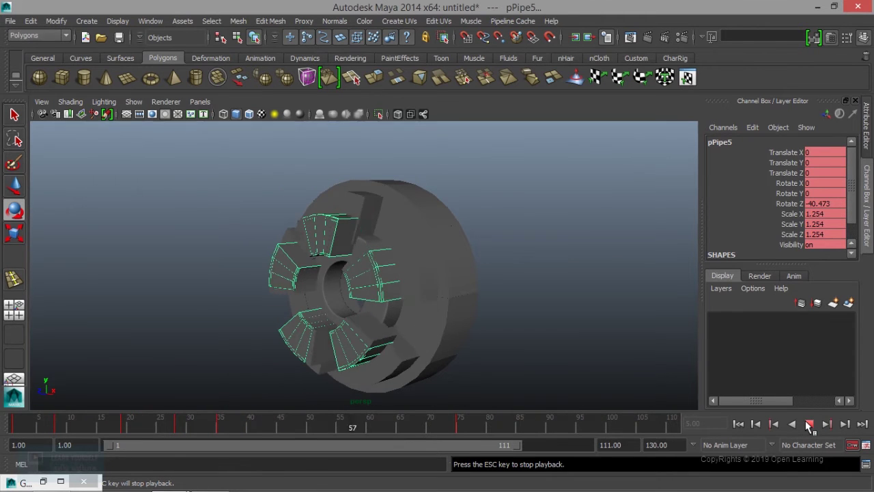
pyautogui.click(809, 424)
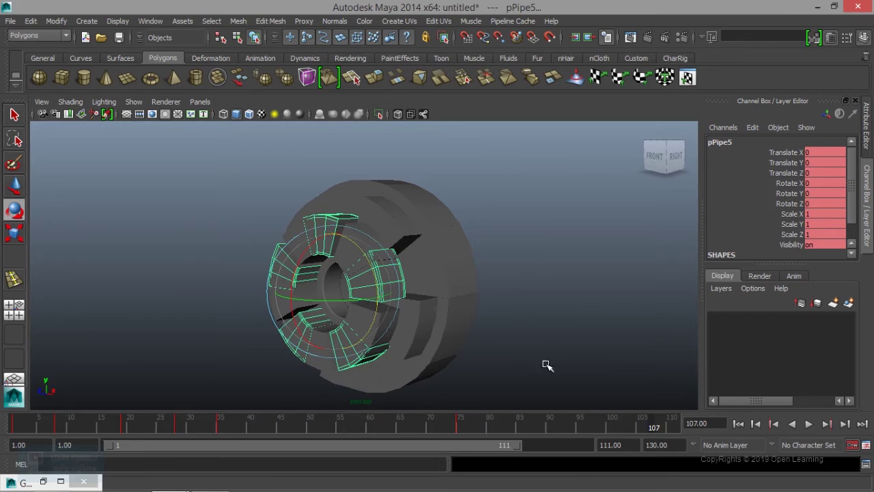
pyautogui.scroll(3, 456, 356)
pyautogui.moveTo(456, 356)
pyautogui.keyDown('alt'); pyautogui.mouseDown()
pyautogui.moveTo(396, 335)
pyautogui.moveTo(445, 280)
pyautogui.mouseUp(); pyautogui.keyUp('alt')
pyautogui.moveTo(513, 409)
pyautogui.mouseDown()
pyautogui.moveTo(447, 423)
pyautogui.moveTo(690, 418)
pyautogui.mouseUp()
pyautogui.moveTo(518, 446); pyautogui.dragTo(614, 452)
pyautogui.hotkey('alt', 'v')
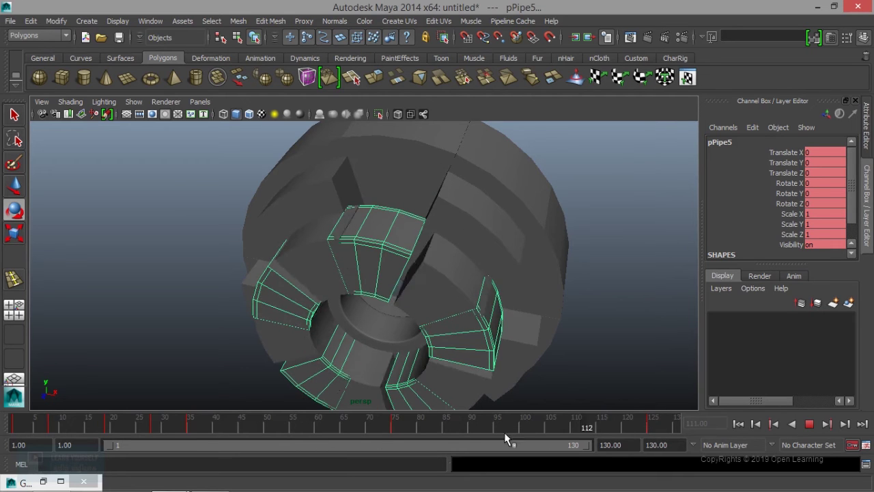
# Select pPipe4 and slide its last key earlier to around frame 40.
pyautogui.click(564, 426)
pyautogui.click(462, 281)
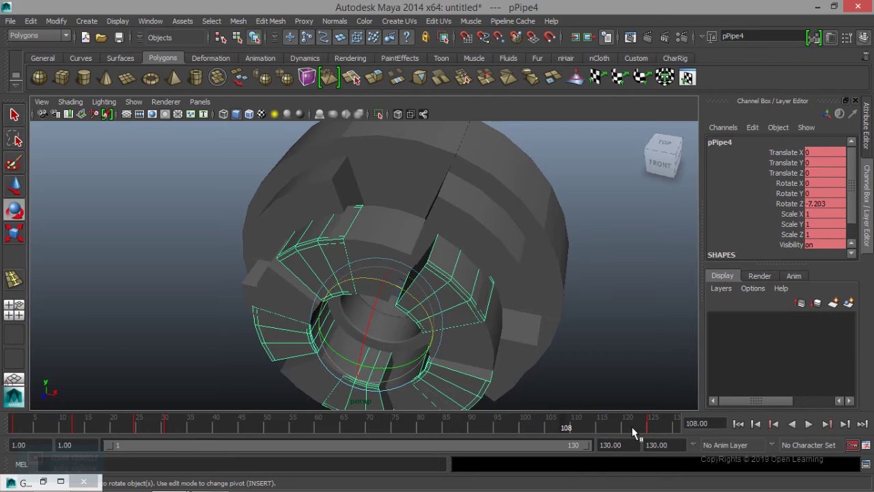
pyautogui.moveTo(630, 426)
pyautogui.keyDown('shift'); pyautogui.mouseDown()
pyautogui.moveTo(649, 431)
pyautogui.moveTo(273, 435)
pyautogui.moveTo(323, 437)
pyautogui.mouseUp(); pyautogui.keyUp('shift')
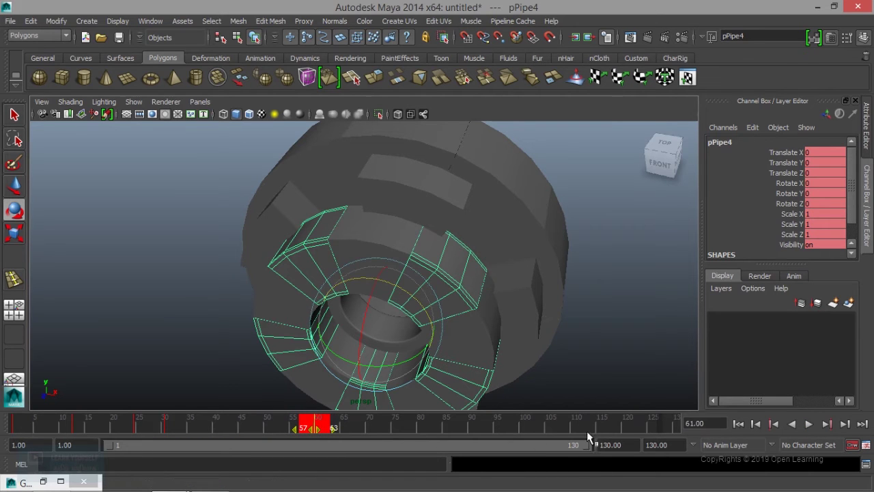
pyautogui.moveTo(589, 425); pyautogui.dragTo(38, 427)
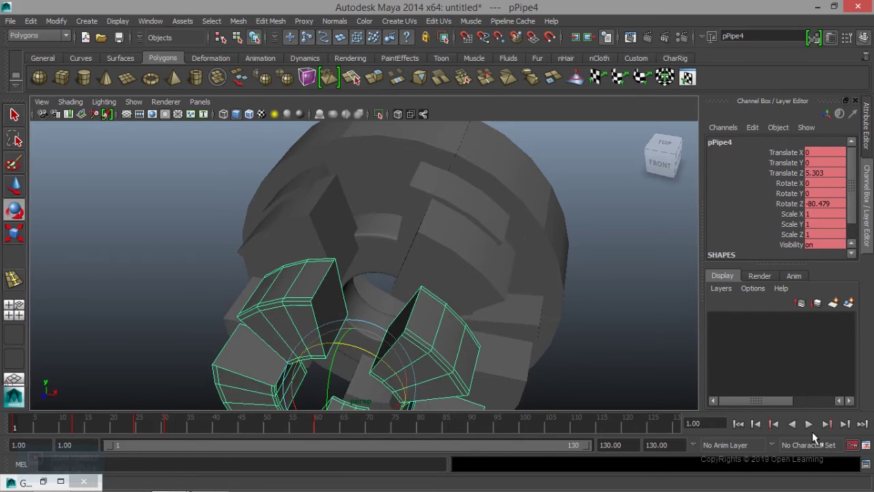
pyautogui.click(809, 424)
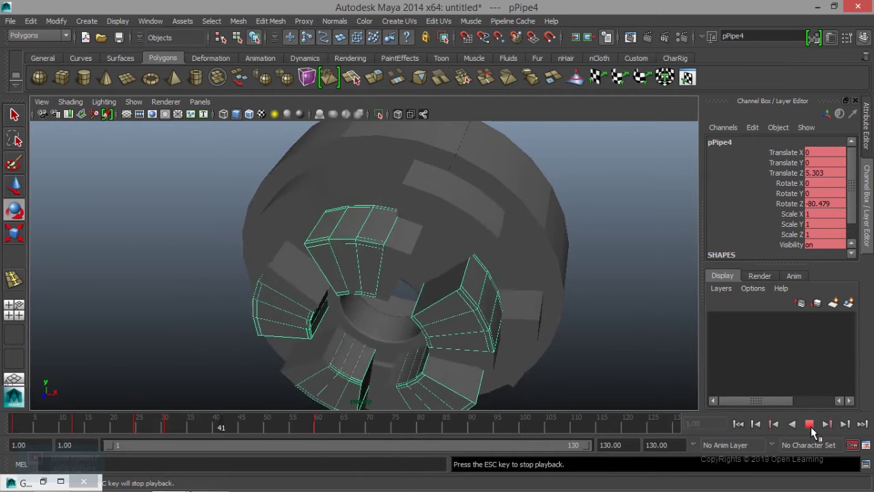
pyautogui.moveTo(277, 425)
pyautogui.keyDown('shift'); pyautogui.mouseDown()
pyautogui.moveTo(351, 425)
pyautogui.moveTo(254, 432)
pyautogui.mouseUp(); pyautogui.keyUp('shift')
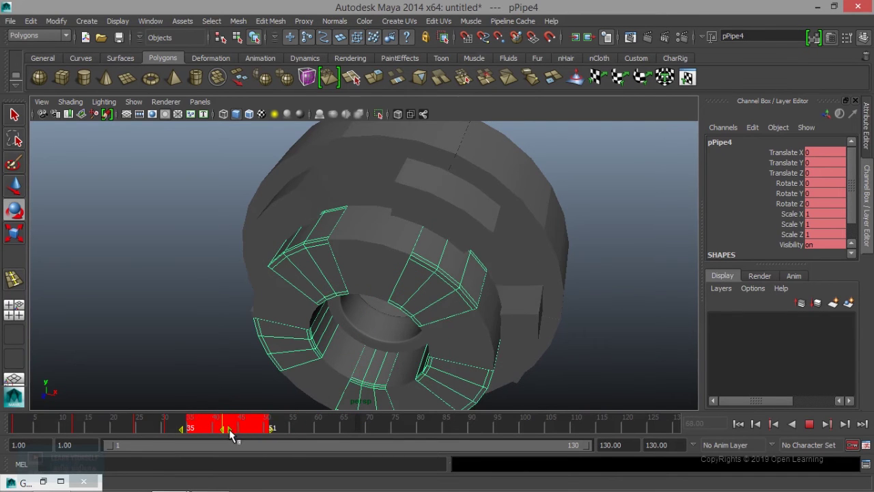
pyautogui.press('Escape')
# Replay pPipe4's shortened animation from frame 1, then select pPipe2.
pyautogui.click(292, 430)
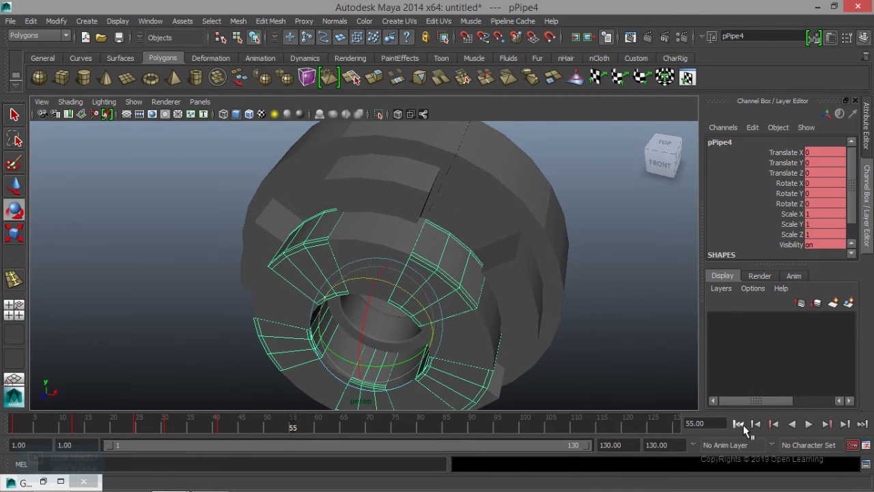
pyautogui.click(739, 424)
pyautogui.click(808, 424)
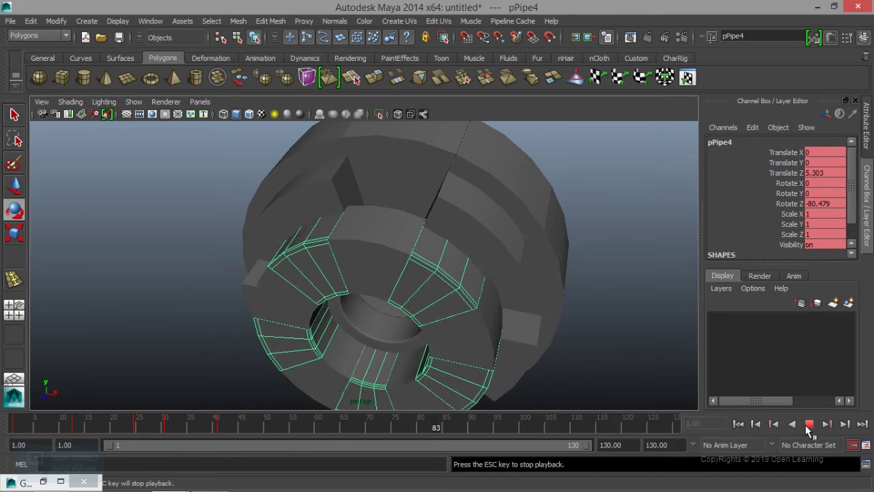
pyautogui.click(808, 425)
pyautogui.moveTo(464, 343)
pyautogui.keyDown('alt'); pyautogui.mouseDown()
pyautogui.moveTo(416, 289)
pyautogui.moveTo(466, 328)
pyautogui.moveTo(376, 381)
pyautogui.mouseUp(); pyautogui.keyUp('alt')
pyautogui.click(431, 267)
pyautogui.moveTo(353, 349)
pyautogui.keyDown('alt'); pyautogui.mouseDown()
pyautogui.moveTo(401, 335)
pyautogui.moveTo(393, 376)
pyautogui.mouseUp(); pyautogui.keyUp('alt')
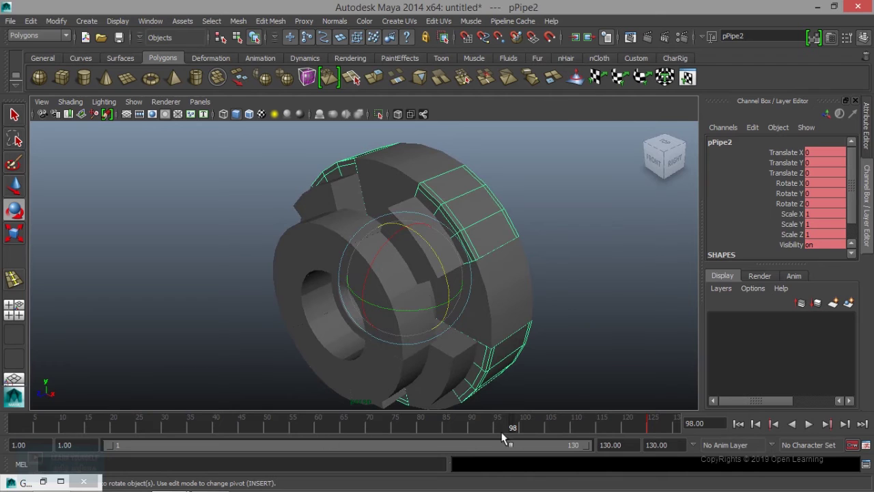
# Reselect pPipe2 with the move tool active and stop playback at frame 26.
pyautogui.moveTo(621, 427)
pyautogui.keyDown('shift'); pyautogui.mouseDown()
pyautogui.moveTo(652, 427)
pyautogui.moveTo(226, 434)
pyautogui.mouseUp(); pyautogui.keyUp('shift')
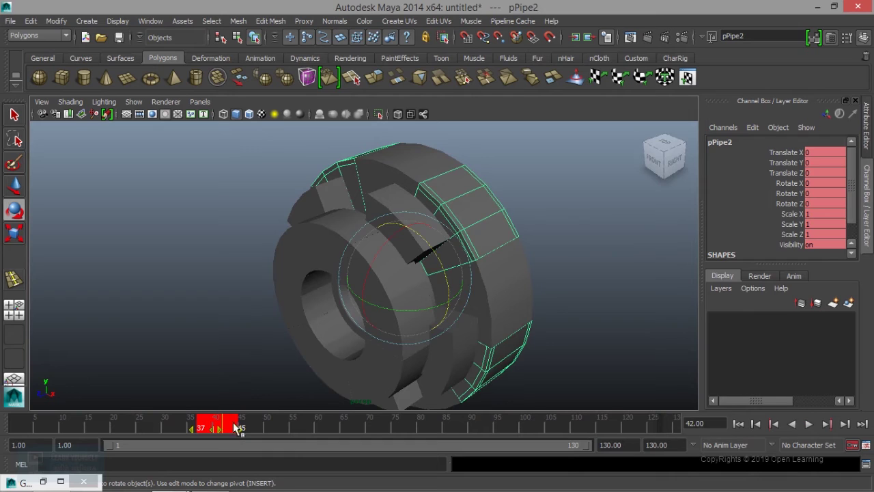
pyautogui.click(568, 278)
pyautogui.click(487, 219)
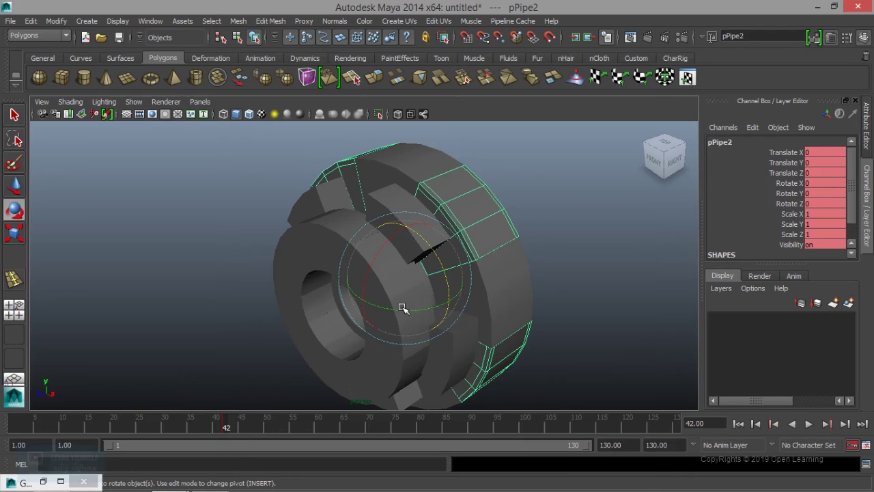
pyautogui.press('w')
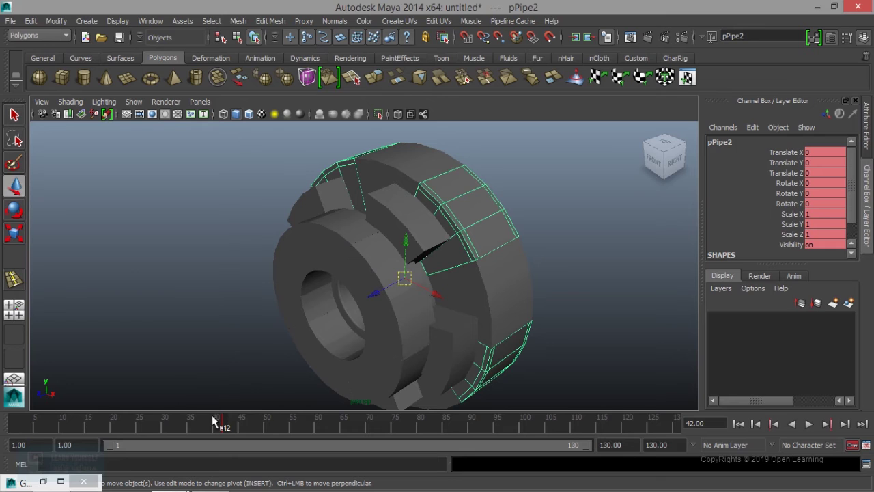
pyautogui.hotkey('alt', 'v')
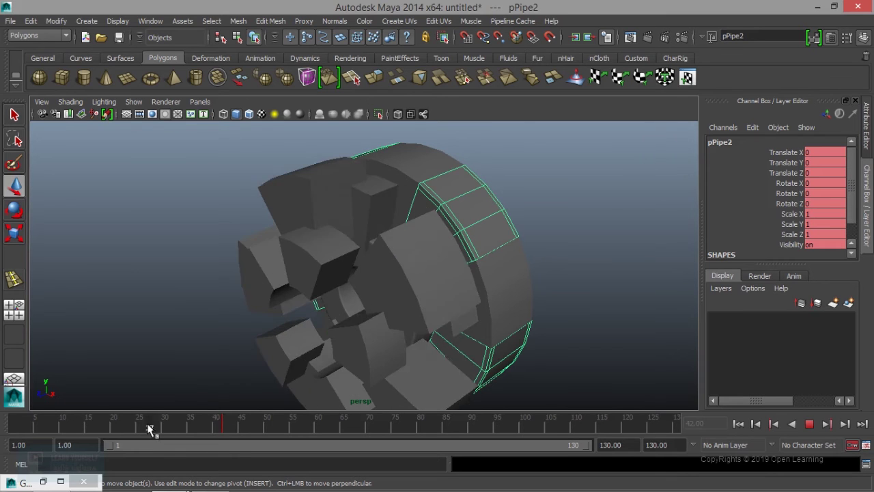
pyautogui.click(143, 429)
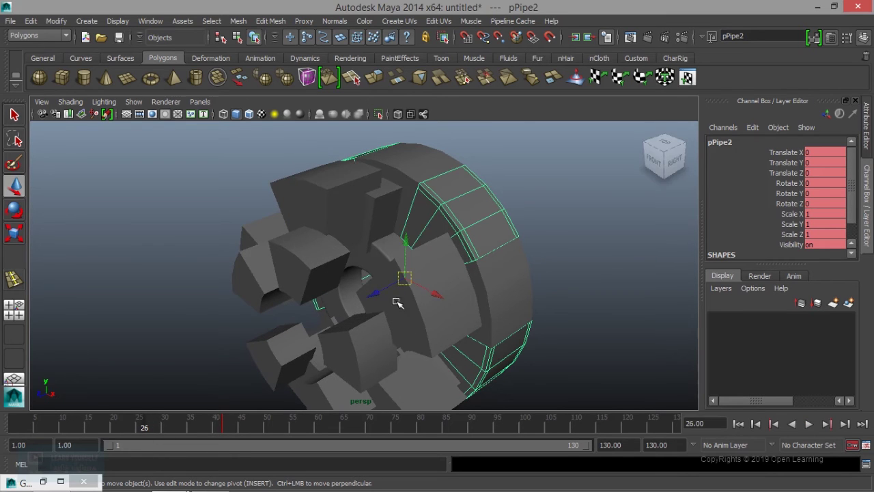
# At frame 26, slide pPipe2 to Translate Z -12.811 and rotate it to -58.945 about Z.
pyautogui.moveTo(375, 292); pyautogui.dragTo(433, 314)
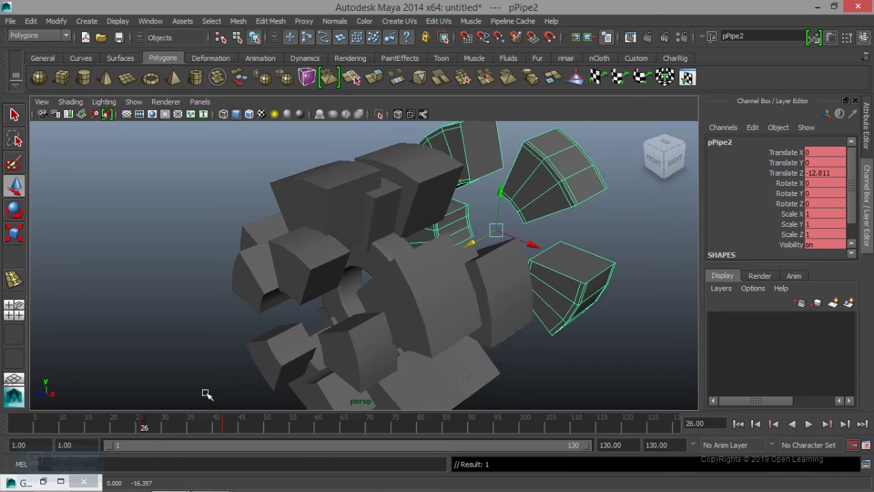
pyautogui.moveTo(148, 430); pyautogui.dragTo(62, 429)
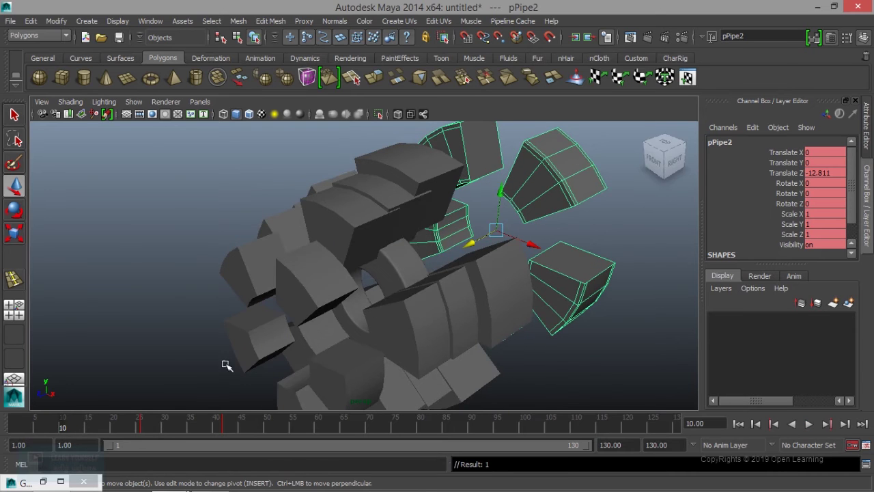
pyautogui.click(827, 425)
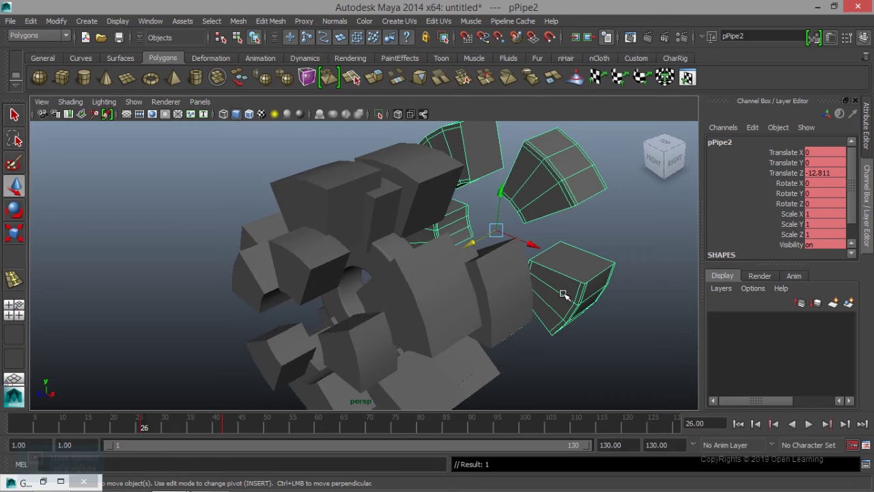
pyautogui.press('e')
pyautogui.moveTo(525, 194); pyautogui.dragTo(508, 267)
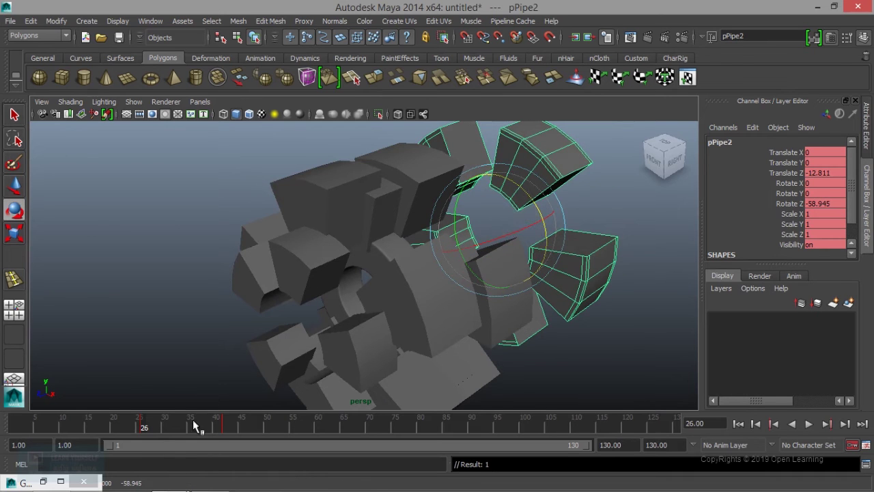
# Rotate pPipe2 about Z to 29.867 at frame 10 and -31.186 at frame 1.
pyautogui.moveTo(145, 434); pyautogui.dragTo(62, 429)
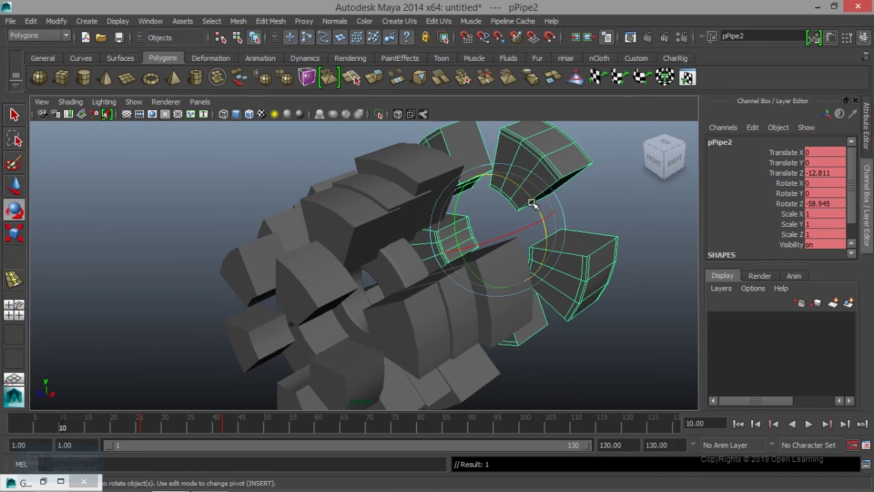
pyautogui.moveTo(531, 195); pyautogui.dragTo(468, 175)
pyautogui.moveTo(77, 430); pyautogui.dragTo(14, 429)
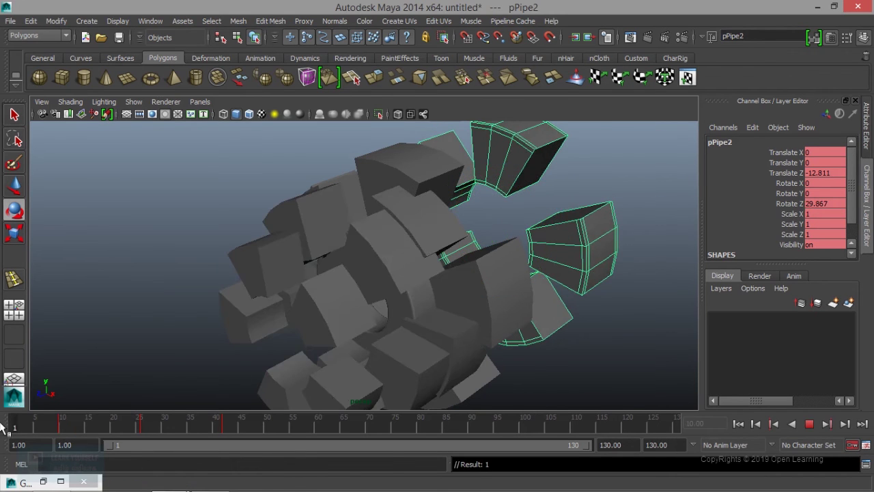
pyautogui.moveTo(525, 197); pyautogui.dragTo(543, 252)
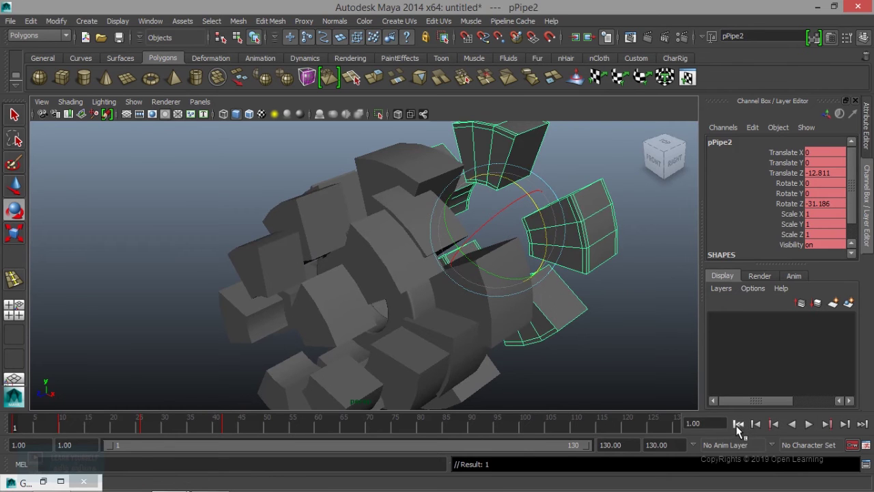
# Play back pPipe2's slide-and-twist motion twice, then select pPipe3.
pyautogui.click(809, 424)
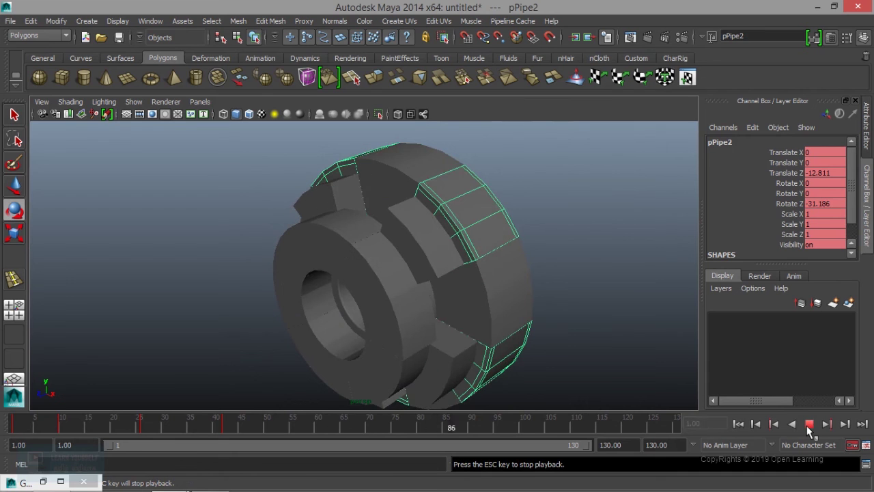
pyautogui.click(809, 424)
pyautogui.moveTo(517, 437); pyautogui.dragTo(14, 424)
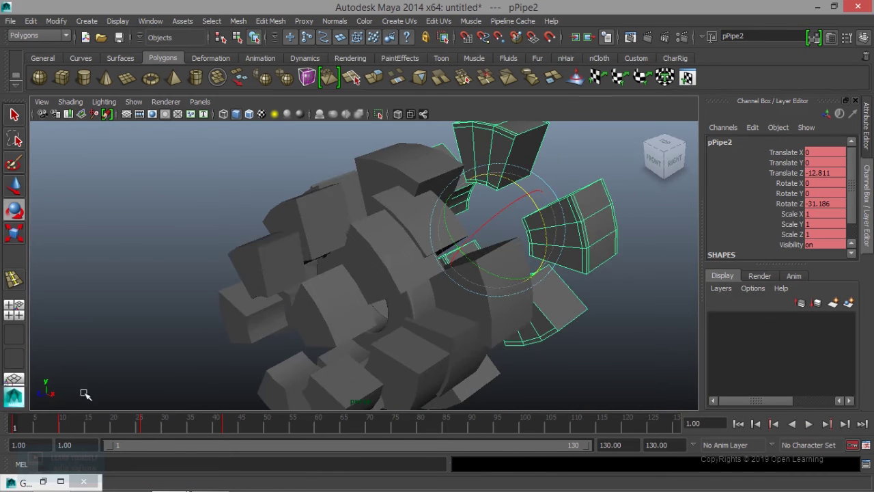
pyautogui.click(809, 424)
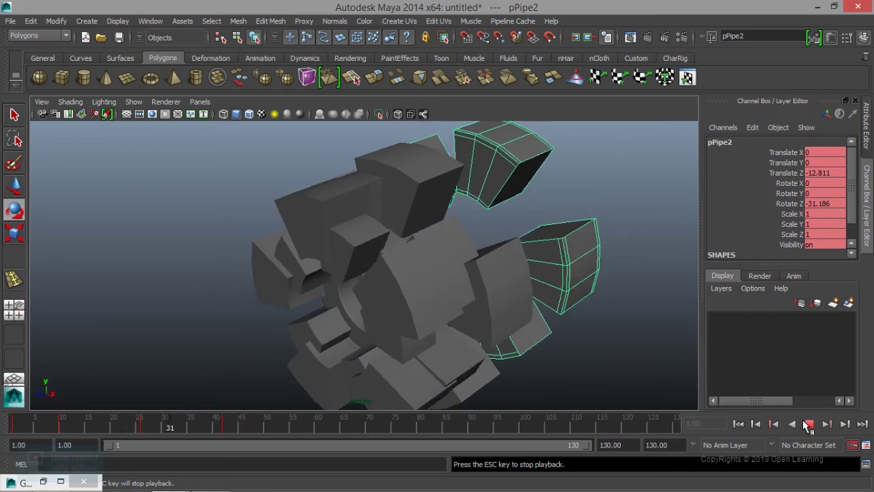
pyautogui.click(808, 424)
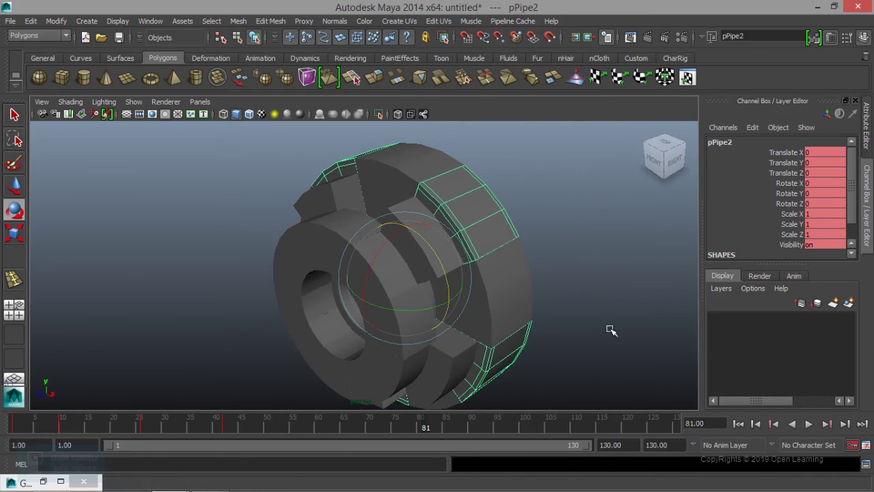
pyautogui.moveTo(259, 429); pyautogui.dragTo(13, 429)
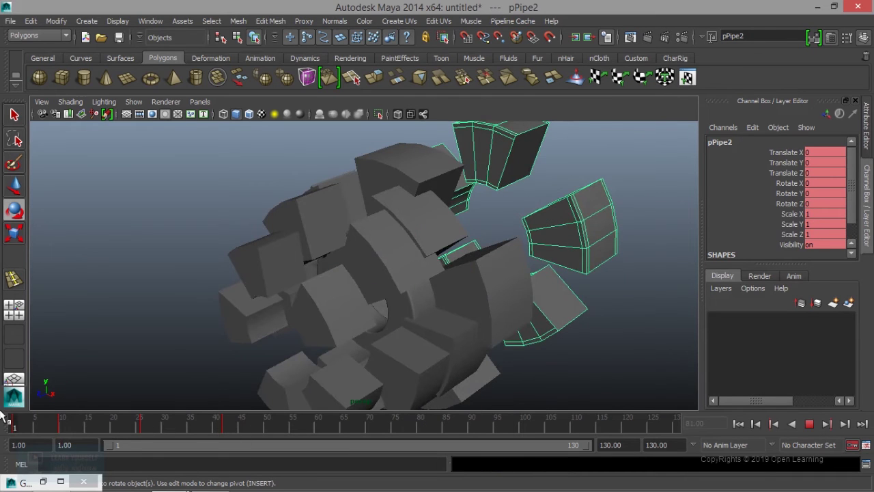
pyautogui.click(485, 311)
pyautogui.moveTo(639, 426)
pyautogui.keyDown('shift'); pyautogui.mouseDown()
pyautogui.moveTo(658, 438)
pyautogui.moveTo(171, 432)
pyautogui.moveTo(227, 435)
pyautogui.mouseUp(); pyautogui.keyUp('shift')
# At frame 24, slide pPipe3 out along Z to -4.585.
pyautogui.press('e')
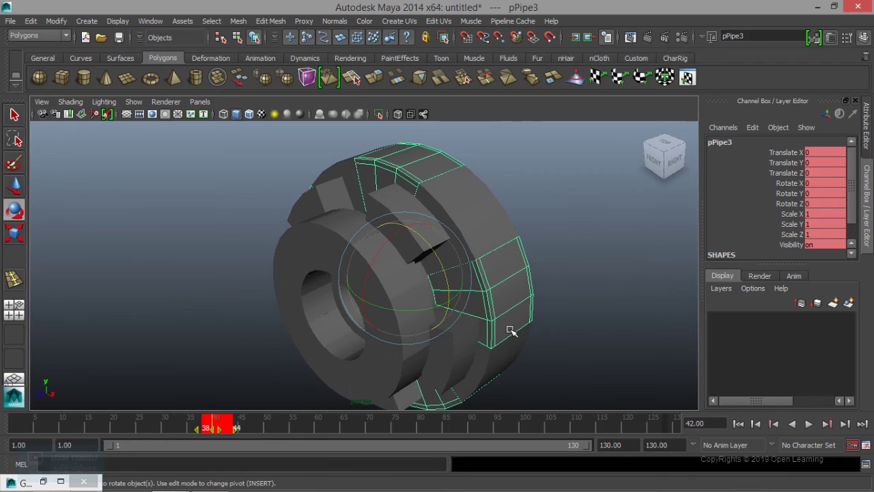
pyautogui.click(134, 427)
pyautogui.press('w')
pyautogui.moveTo(377, 296); pyautogui.dragTo(419, 289)
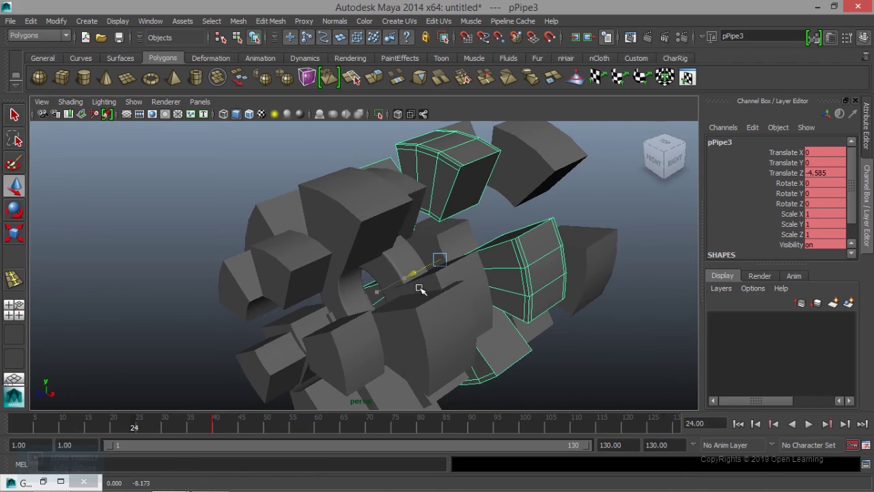
pyautogui.moveTo(420, 289); pyautogui.dragTo(420, 289)
# Rotate pPipe3 about Z to 52.447, -46.612 at frame 8, and 30.548 at frame 1.
pyautogui.press('e')
pyautogui.moveTo(487, 260)
pyautogui.mouseDown()
pyautogui.moveTo(146, 399)
pyautogui.moveTo(127, 425)
pyautogui.moveTo(50, 423)
pyautogui.mouseUp()
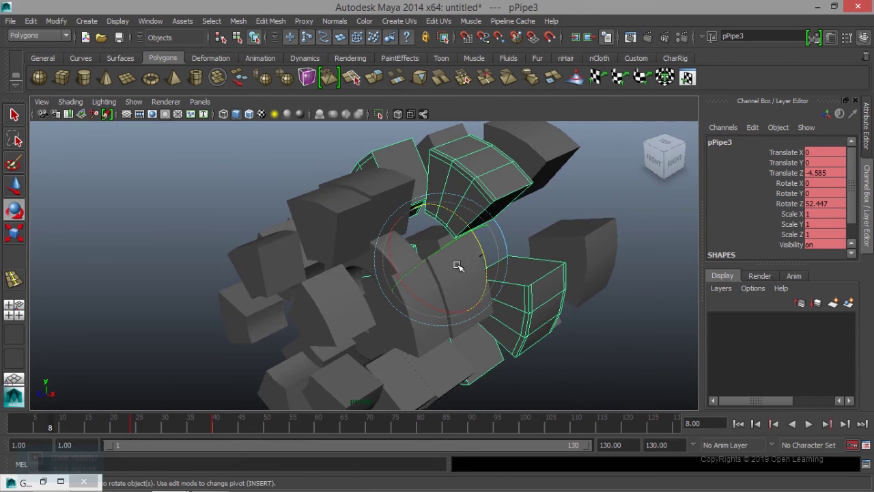
pyautogui.moveTo(458, 218); pyautogui.dragTo(376, 373)
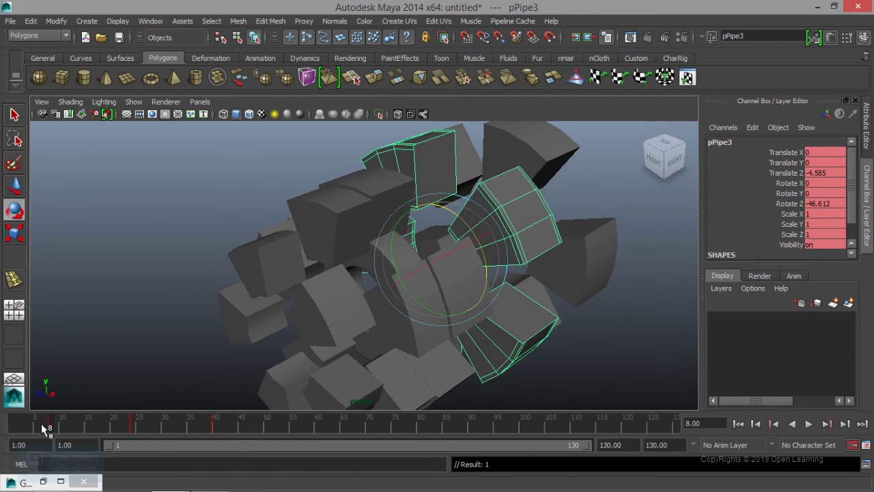
pyautogui.moveTo(43, 425); pyautogui.dragTo(4, 428)
pyautogui.moveTo(469, 226)
pyautogui.mouseDown()
pyautogui.moveTo(442, 214)
pyautogui.moveTo(370, 250)
pyautogui.mouseUp()
pyautogui.hotkey('ctrl', 'z')
pyautogui.moveTo(464, 225)
pyautogui.mouseDown()
pyautogui.moveTo(423, 197)
pyautogui.moveTo(357, 178)
pyautogui.moveTo(389, 263)
pyautogui.mouseUp()
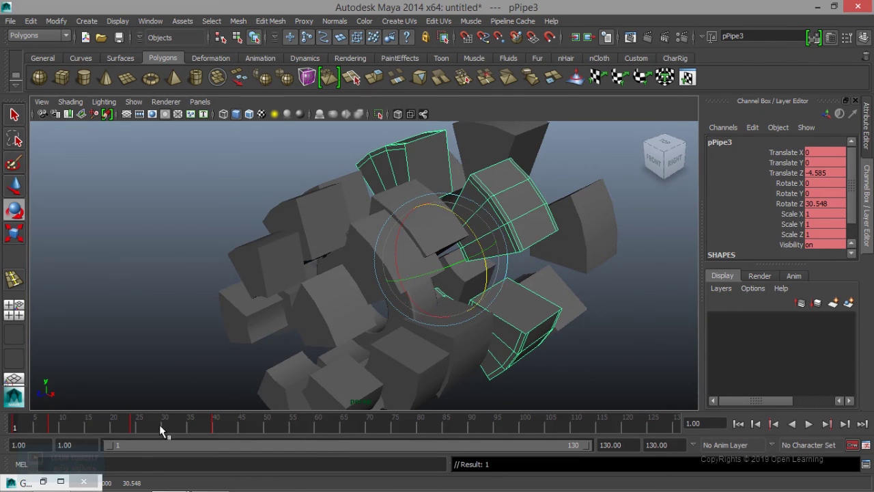
# Play back pPipe3's motion, then select pPipe6.
pyautogui.click(809, 424)
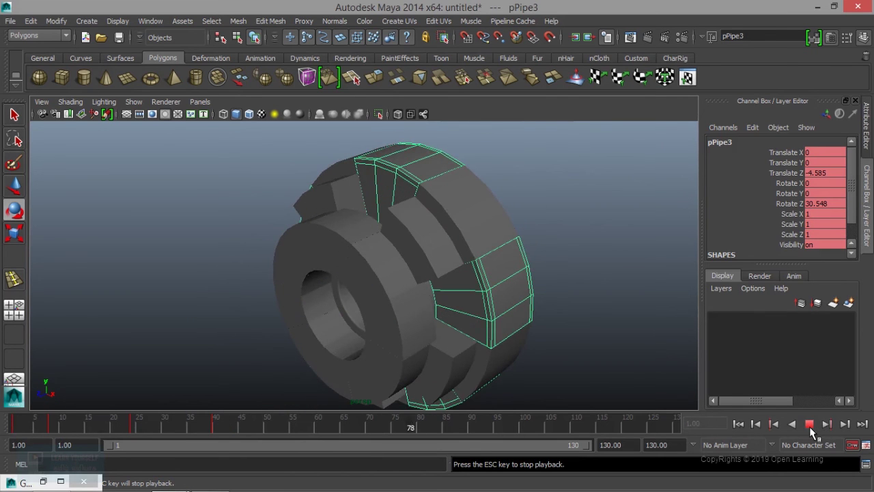
pyautogui.click(809, 425)
pyautogui.click(462, 369)
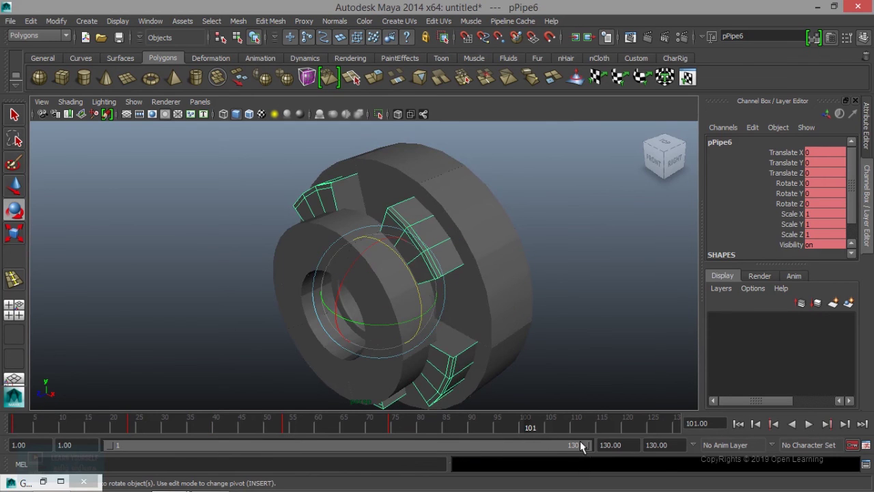
# Select pPipe6's keys from frame 42 to 79 and shift them earlier.
pyautogui.moveTo(219, 426)
pyautogui.keyDown('shift'); pyautogui.mouseDown()
pyautogui.moveTo(417, 431)
pyautogui.moveTo(230, 428)
pyautogui.mouseUp(); pyautogui.keyUp('shift')
pyautogui.hotkey('alt', 'v')
pyautogui.click(229, 429)
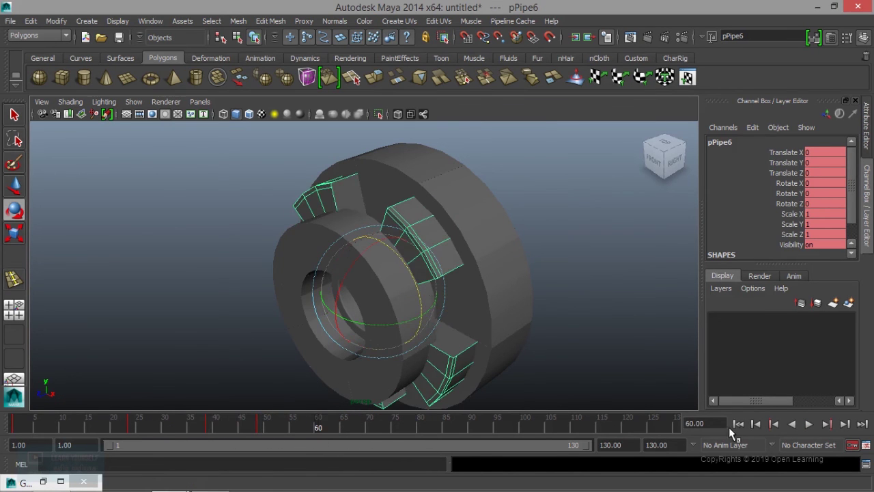
# Play the ring animation from frame 1 and orbit around the reassembling pieces.
pyautogui.click(738, 423)
pyautogui.click(807, 424)
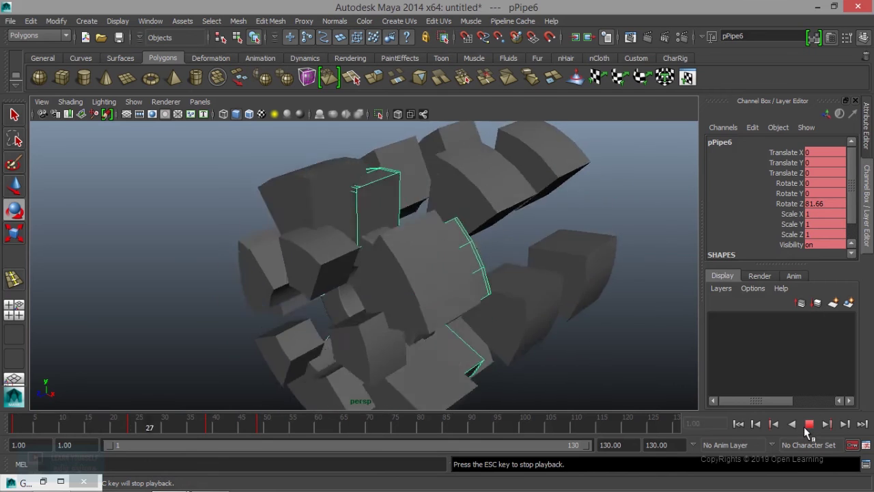
pyautogui.click(807, 424)
pyautogui.moveTo(663, 357)
pyautogui.keyDown('alt'); pyautogui.mouseDown()
pyautogui.moveTo(496, 246)
pyautogui.moveTo(412, 308)
pyautogui.mouseUp(); pyautogui.keyUp('alt')
pyautogui.scroll(3, 423, 307)
pyautogui.scroll(-3, 415, 318)
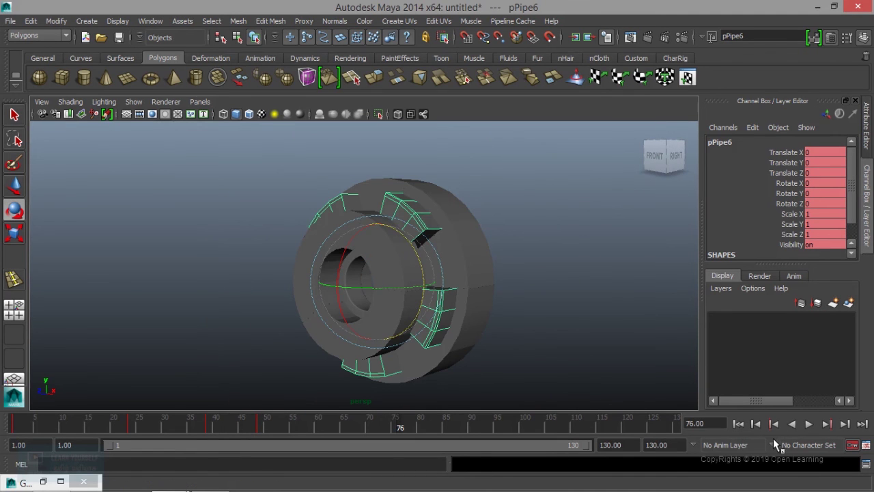
pyautogui.click(809, 424)
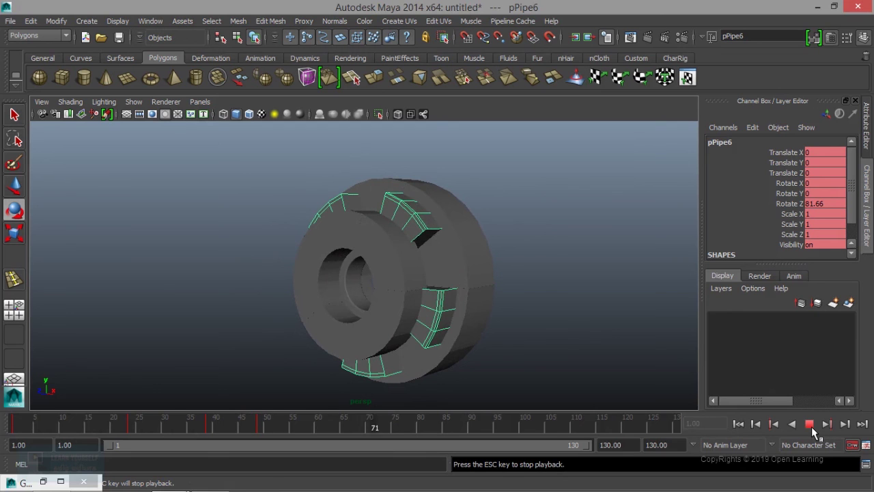
pyautogui.click(810, 425)
pyautogui.moveTo(445, 328)
pyautogui.keyDown('alt'); pyautogui.mouseDown()
pyautogui.moveTo(451, 322)
pyautogui.moveTo(396, 347)
pyautogui.mouseUp(); pyautogui.keyUp('alt')
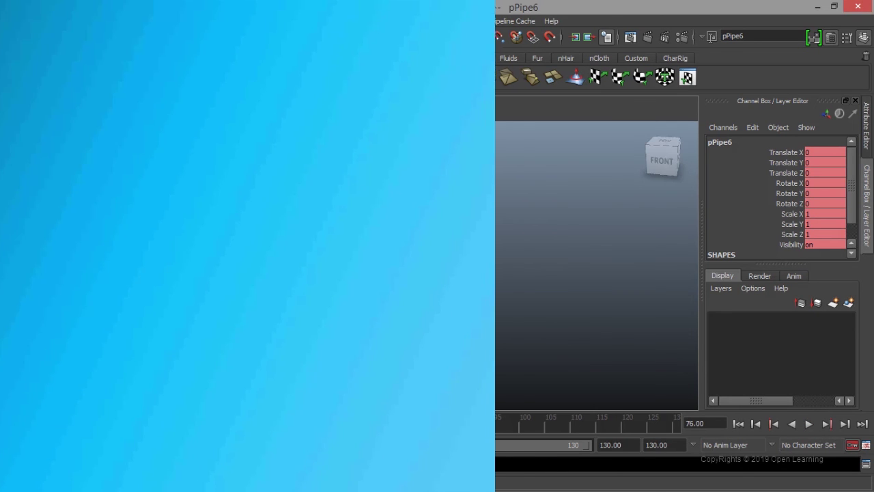